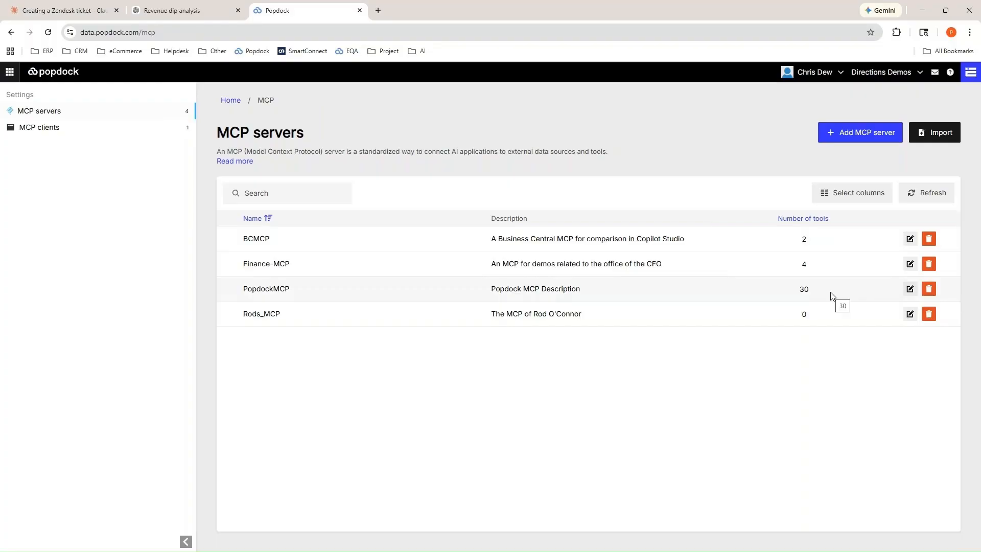
Open the PopdockMCP server for editing and examine its server URL.
click(910, 289)
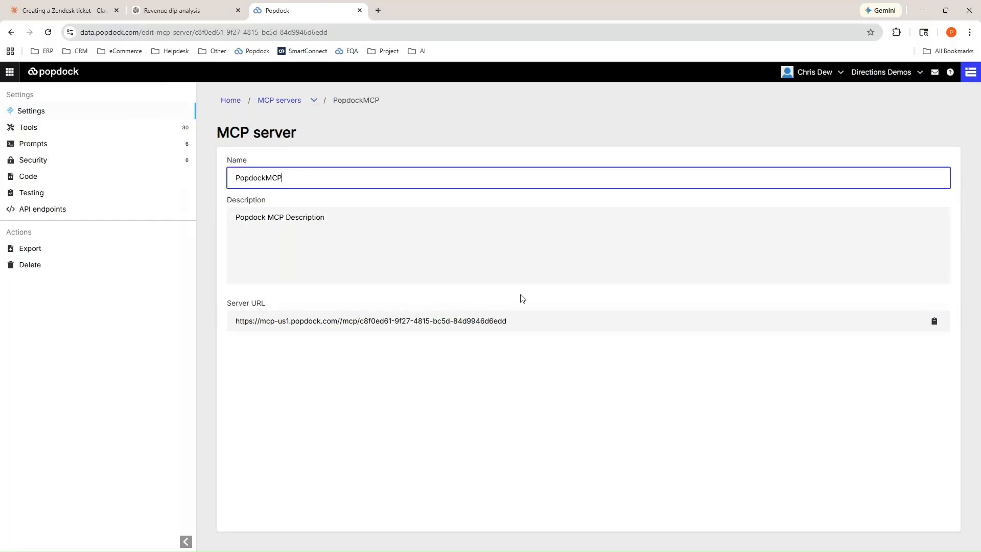
drag(510, 324, 221, 328)
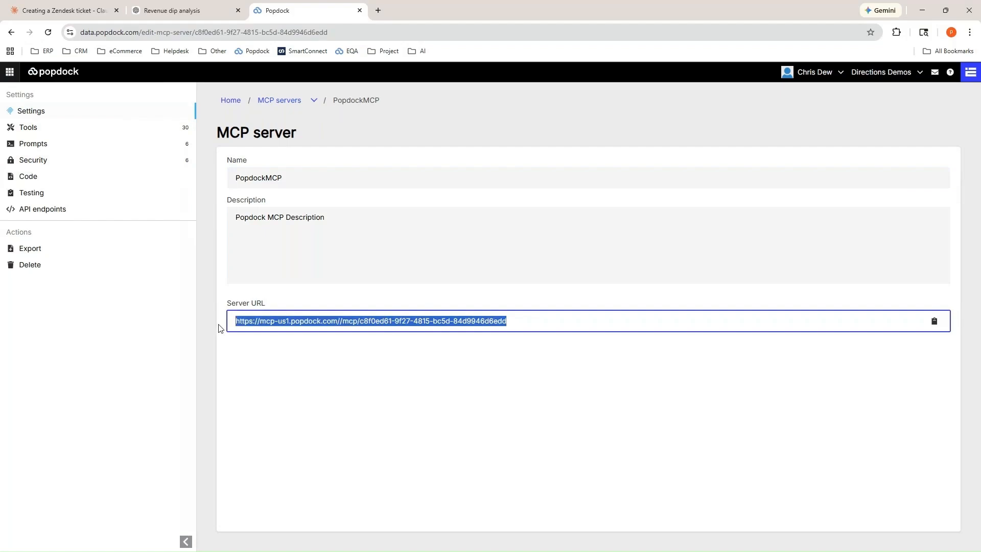
click(286, 321)
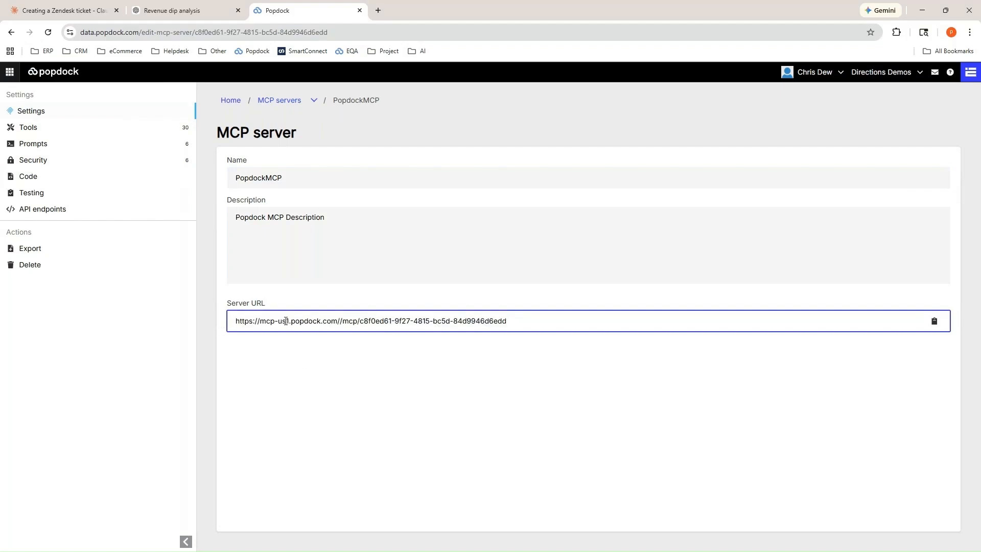
Show the PopdockMCP server's tools sorted by type and review the data-retrieval and action tools.
click(77, 130)
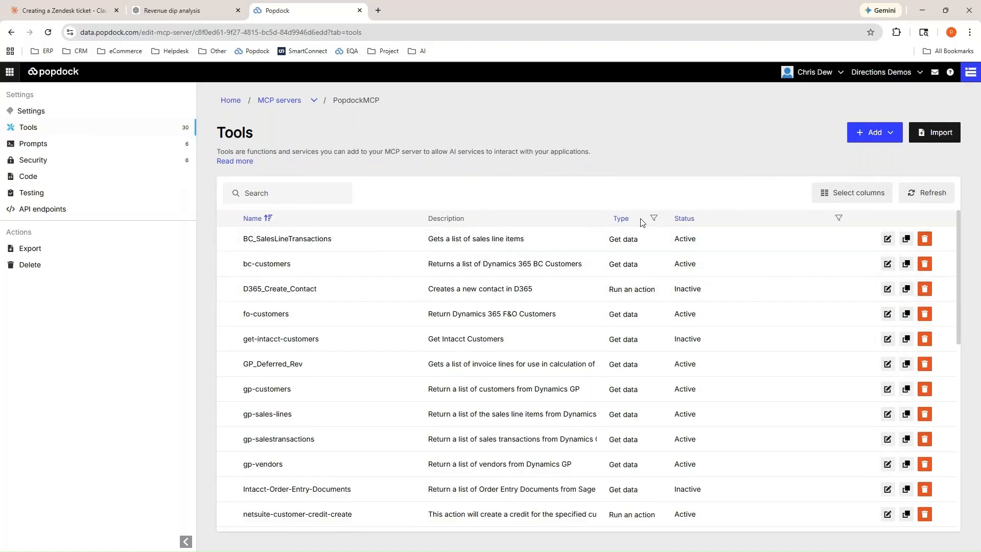
click(622, 219)
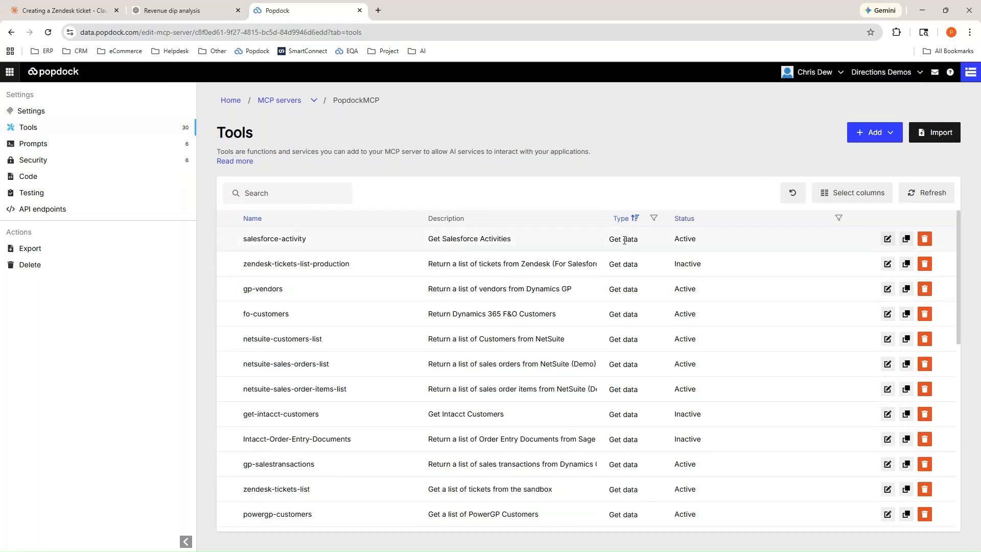
double_click(305, 258)
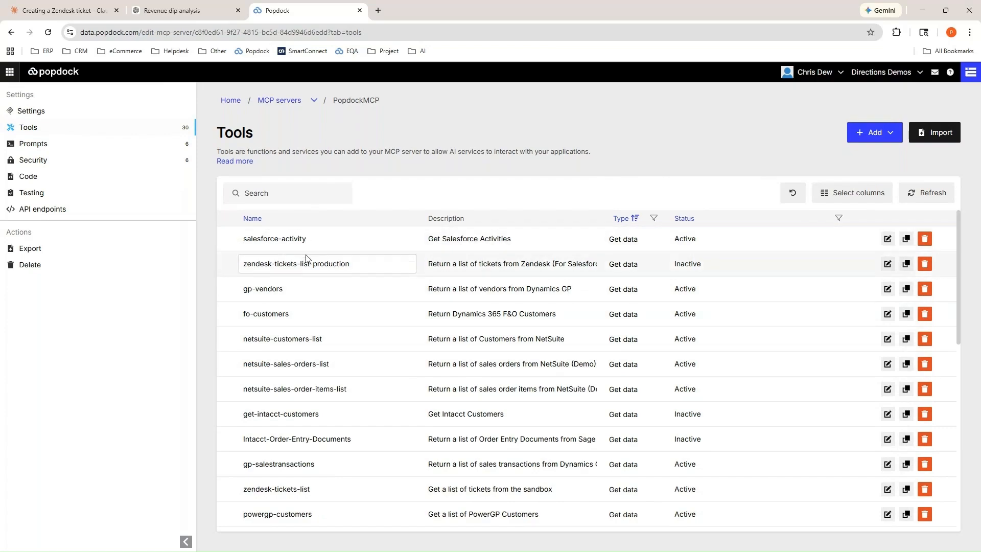
scroll(357, 354, down, 2)
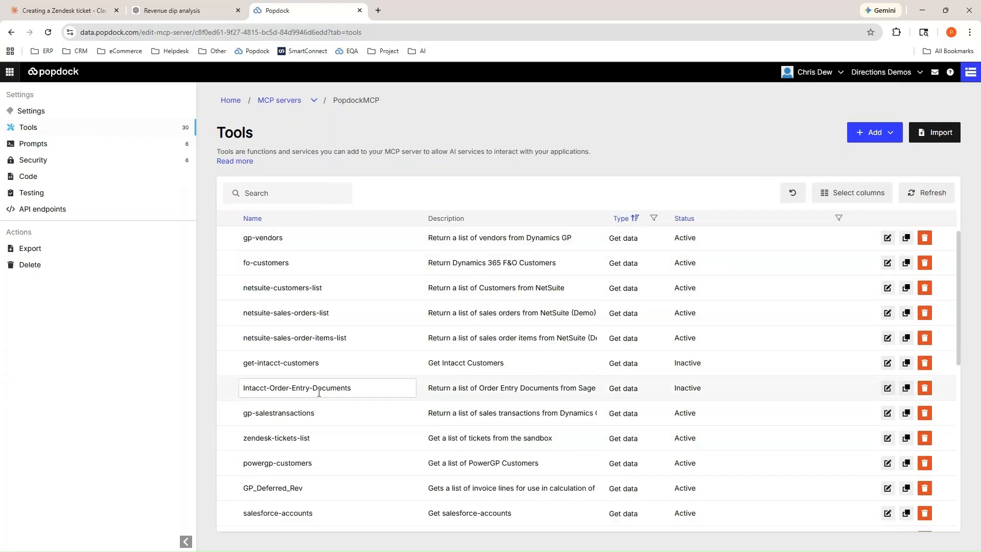
scroll(320, 393, down, 4)
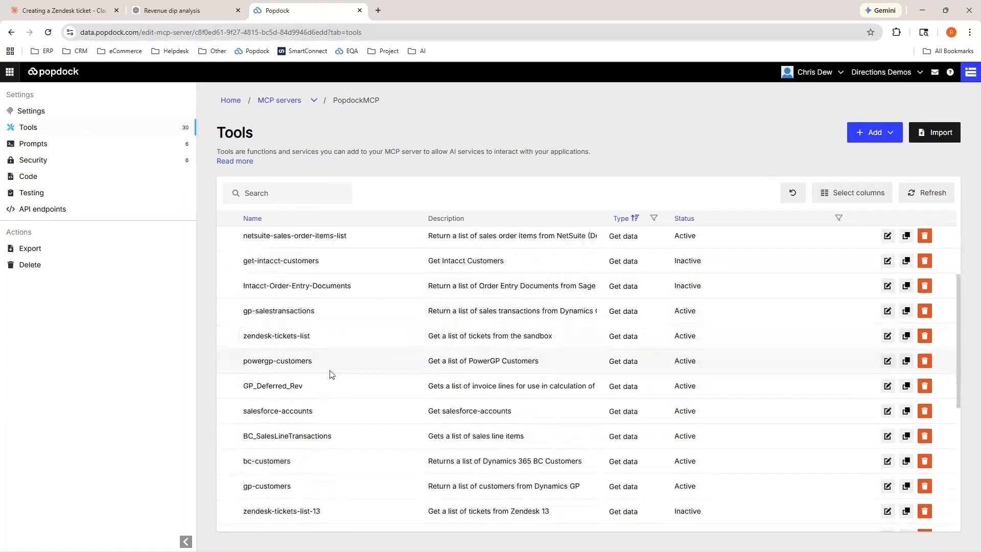
scroll(329, 374, down, 2)
scroll(329, 403, down, 2)
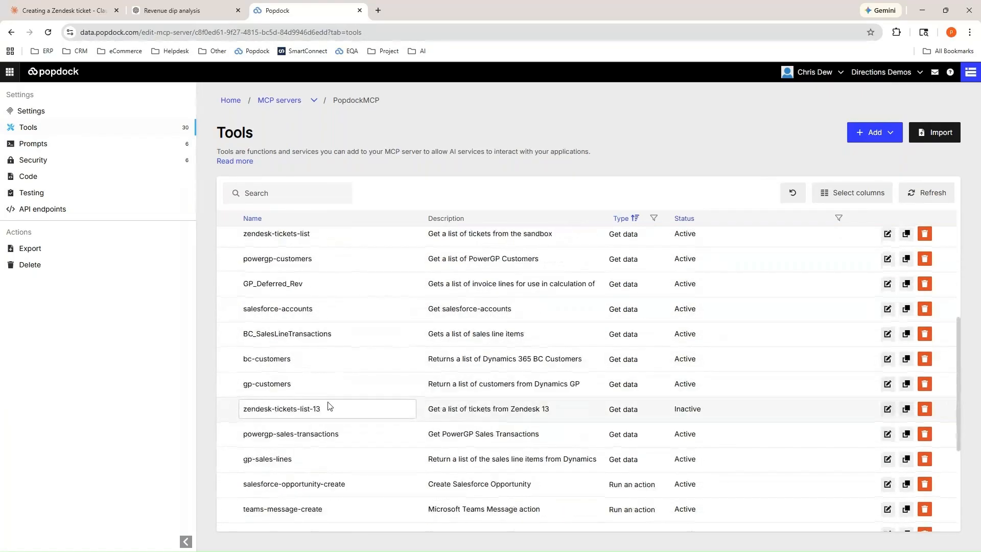
scroll(330, 406, down, 2)
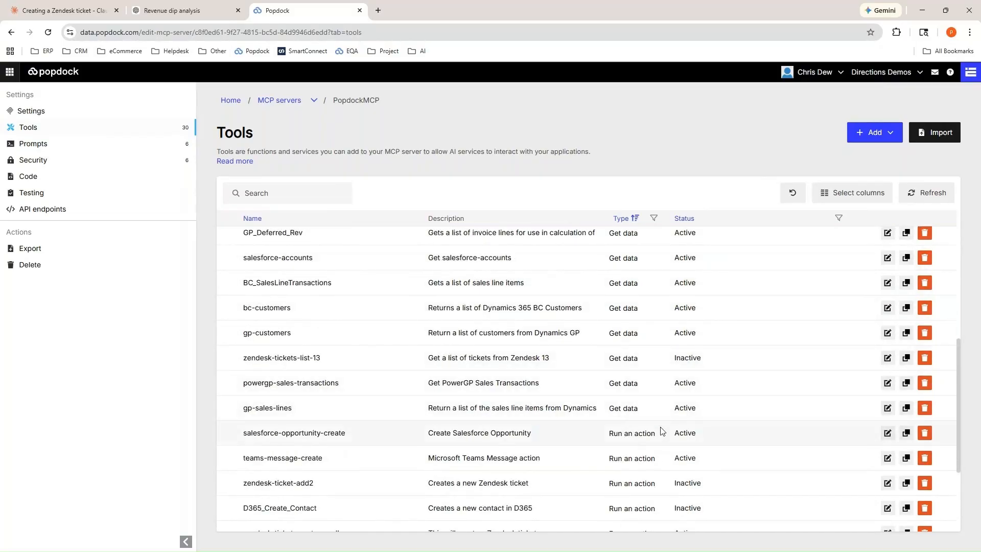
scroll(663, 429, down, 6)
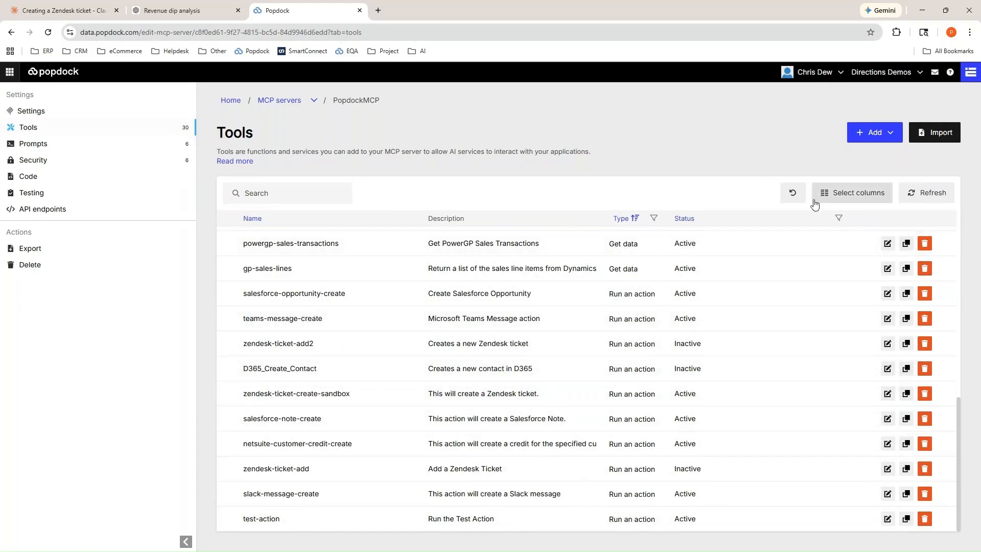
Start a new Get data tool on the server and name it salesforce-opps.
click(891, 139)
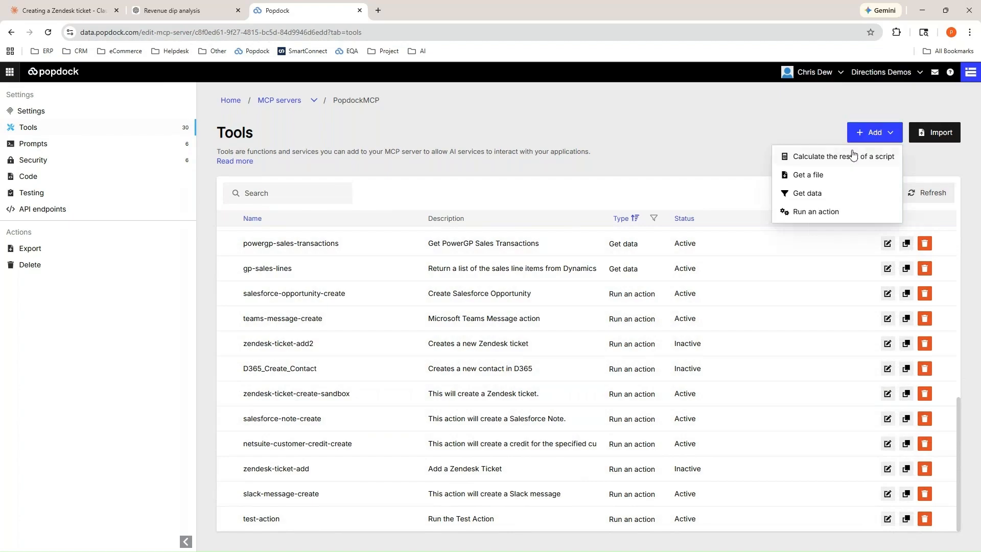
click(814, 199)
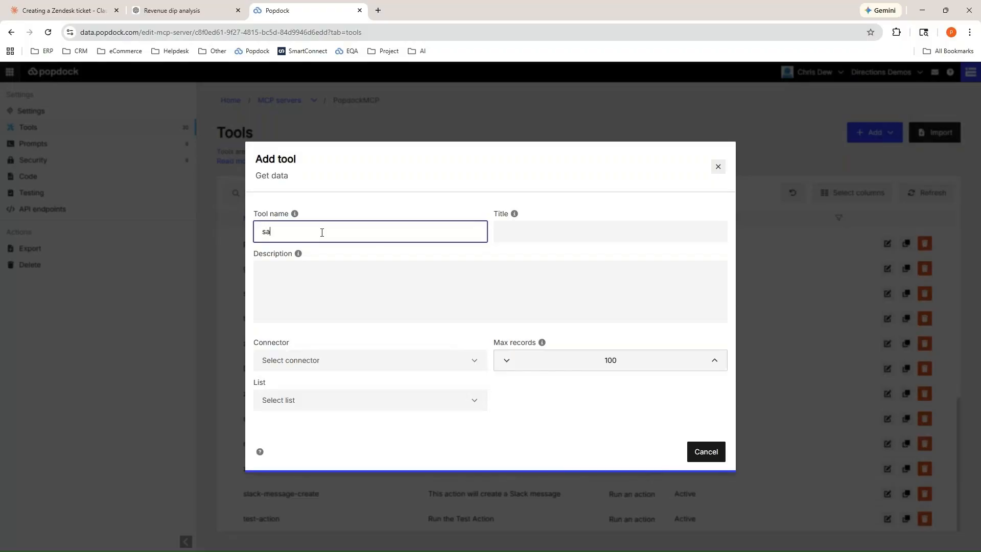
text(force-opps)
key(Tab)
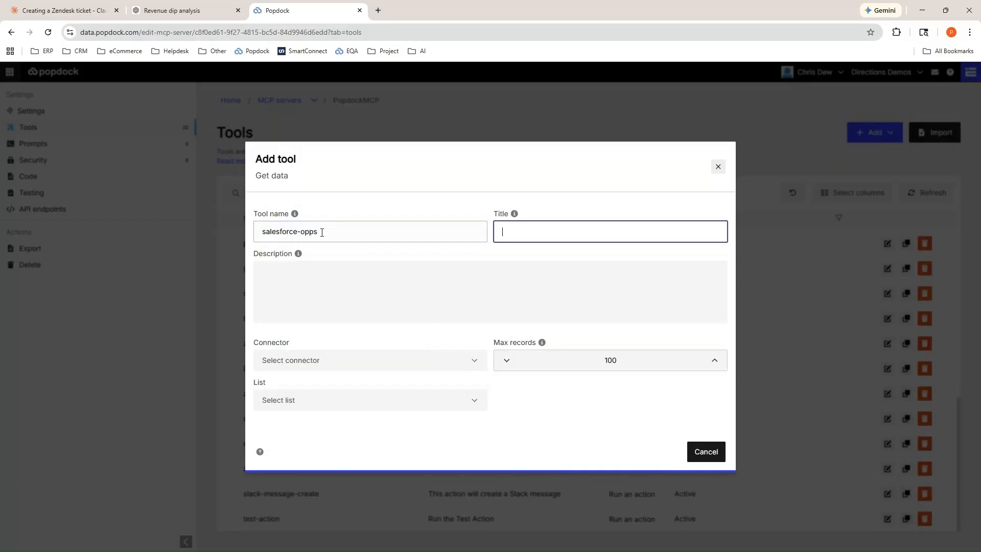
Give the new tool the title "salesforce oppurtunity".
text(sale)
text(sfor)
text(ce op)
text(purting)
key(BackSpace)
key(BackSpace)
text(unity)
key(Tab)
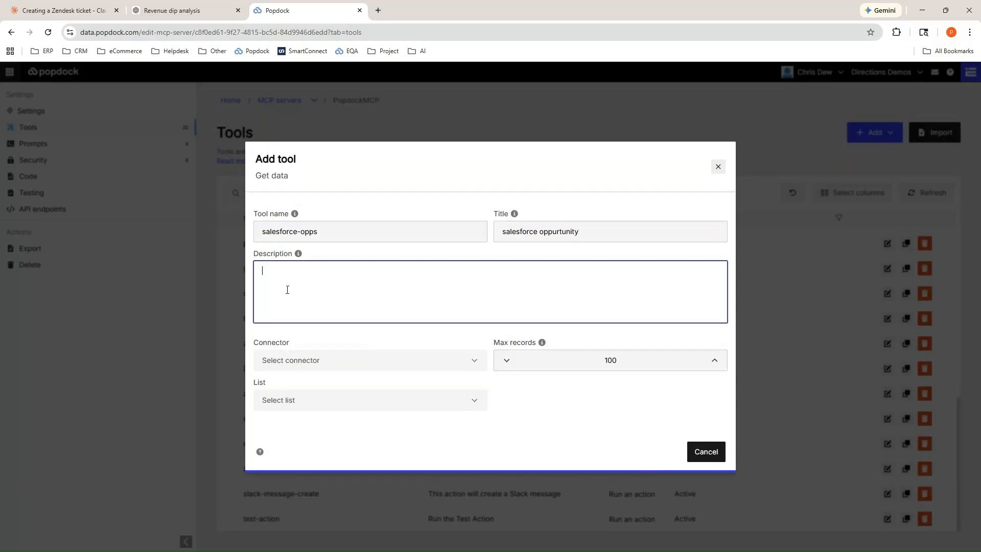
Enter "this will retrieve salesforce opps" as the new tool's description.
text(this wi)
key(BackSpace)
key(BackSpace)
text(trieve sales force)
key(BackSpace)
key(BackSpace)
key(BackSpace)
key(BackSpace)
key(BackSpace)
text(force opps)
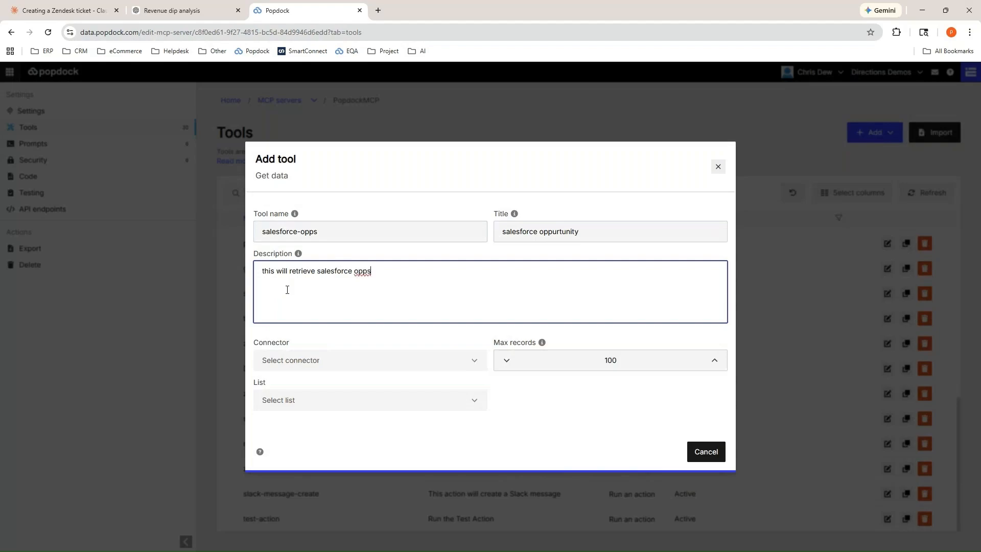
key(Tab)
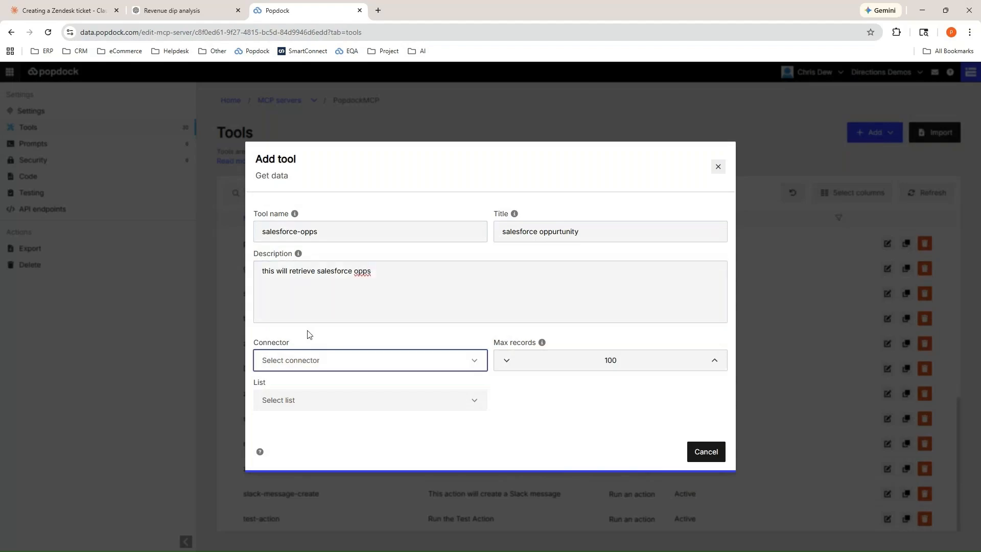
Find the Salesforce connectors and choose Salesforce (For Zendesk App) for the new tool.
click(350, 361)
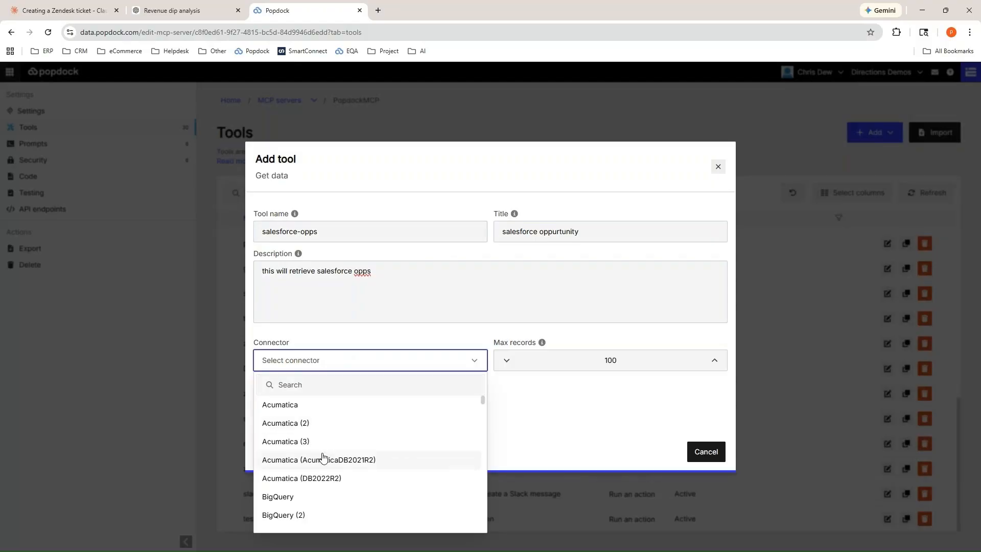
click(324, 382)
text(s)
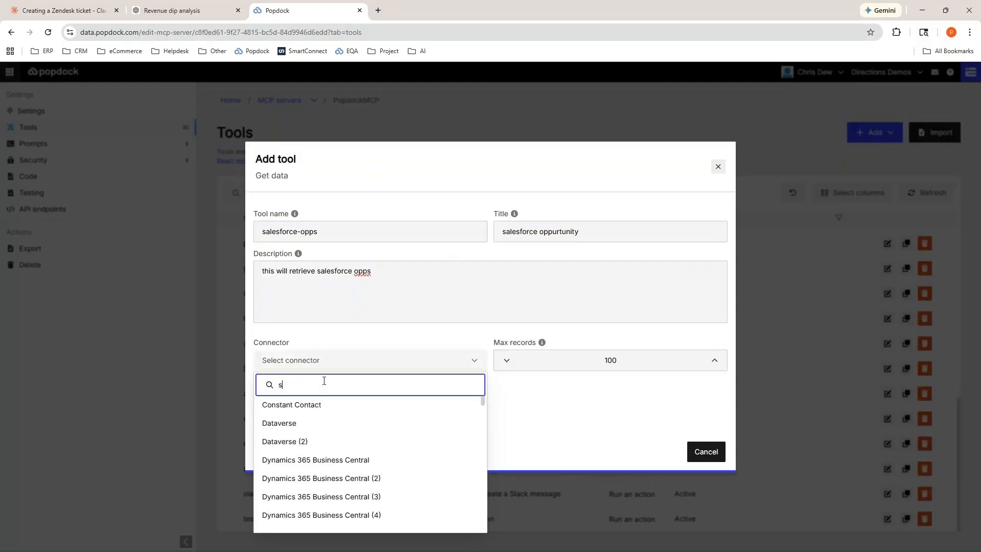
text(ales)
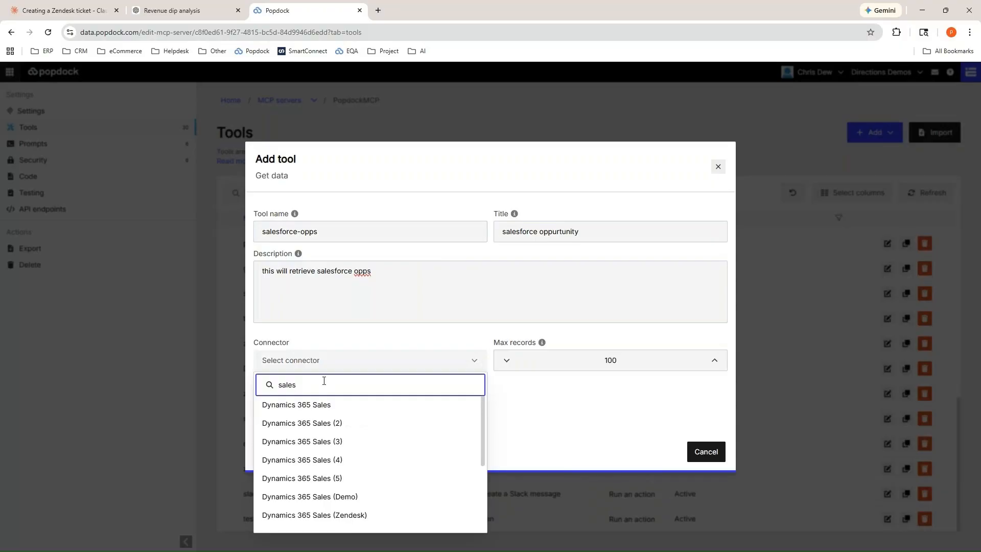
text(f)
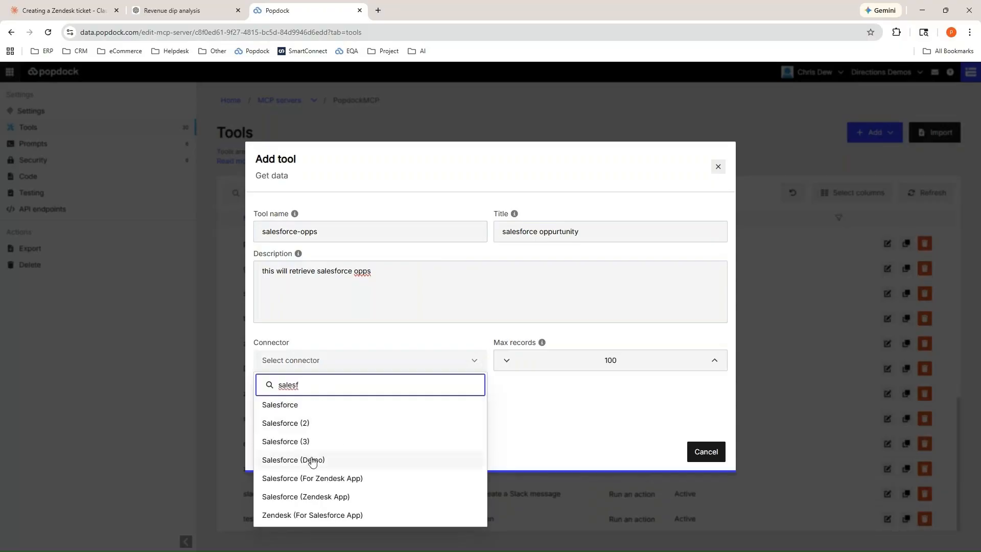
click(303, 481)
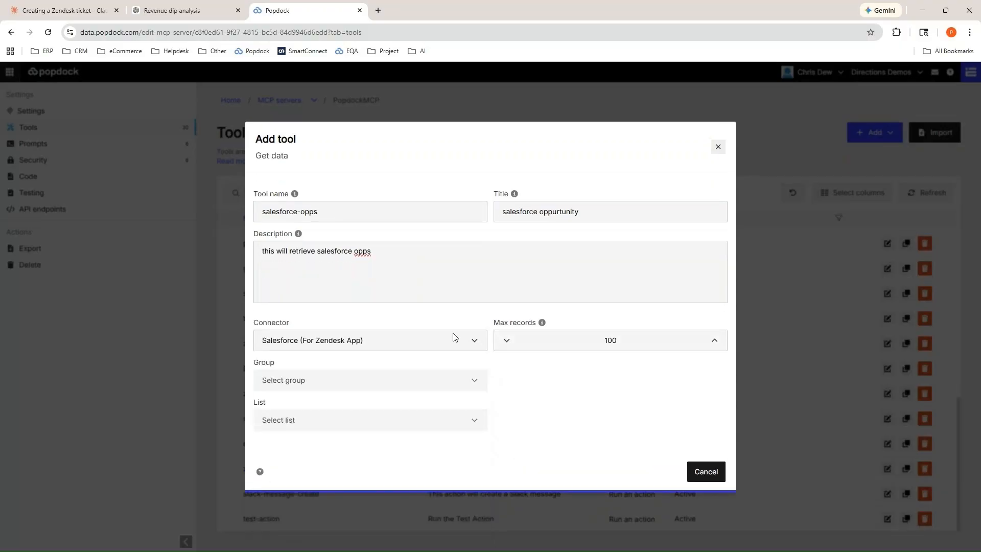
Set the tool's group to Sales and its list to Opportunity, and add the tool to the server.
click(335, 378)
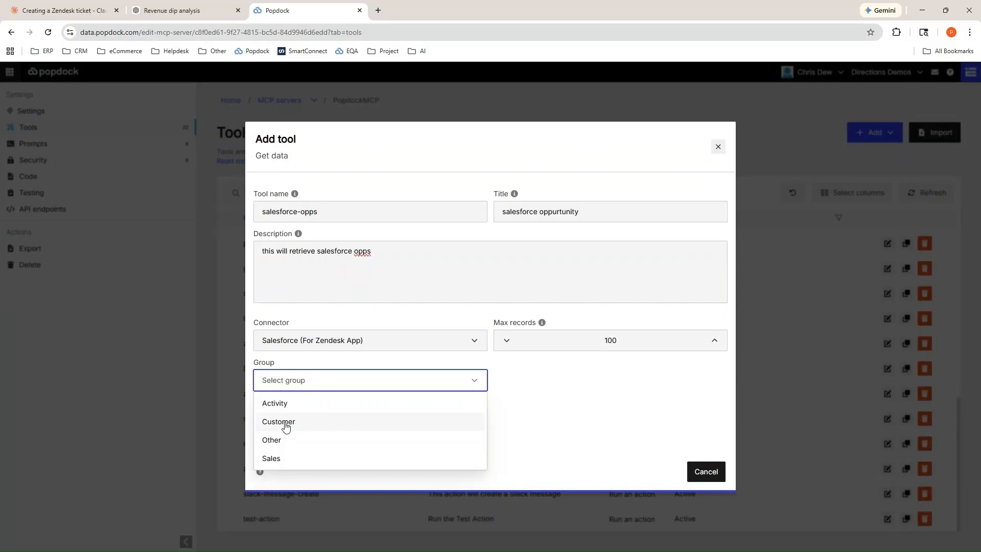
click(272, 458)
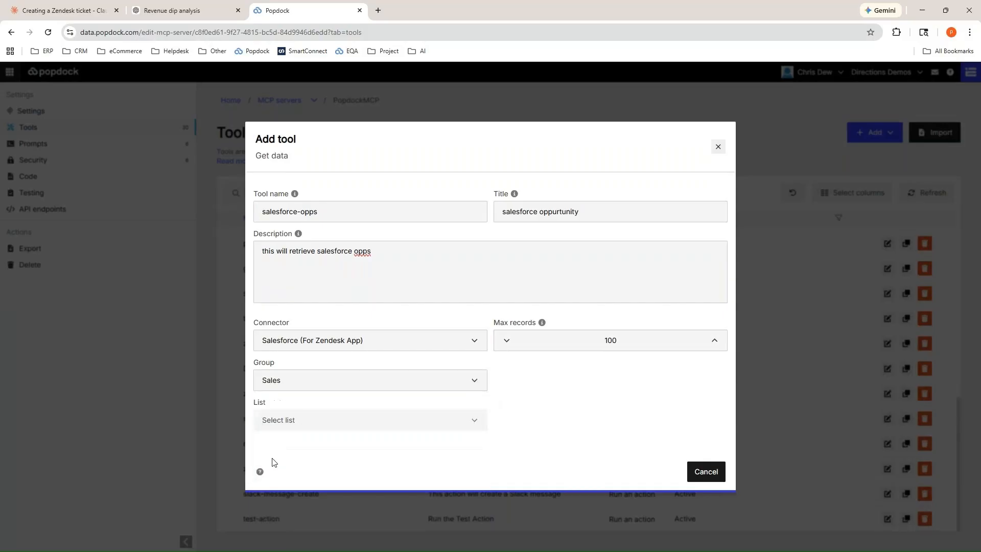
click(282, 428)
click(300, 441)
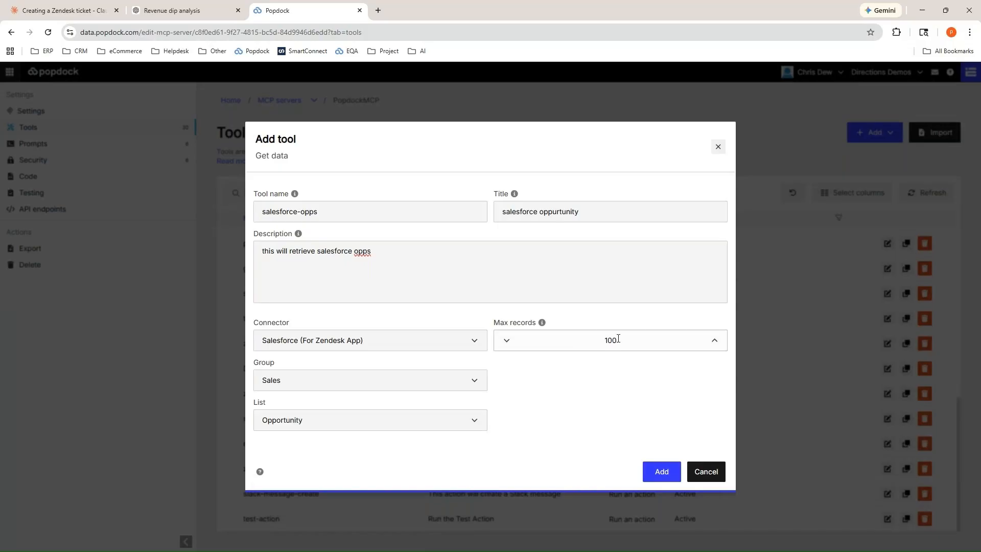
click(663, 479)
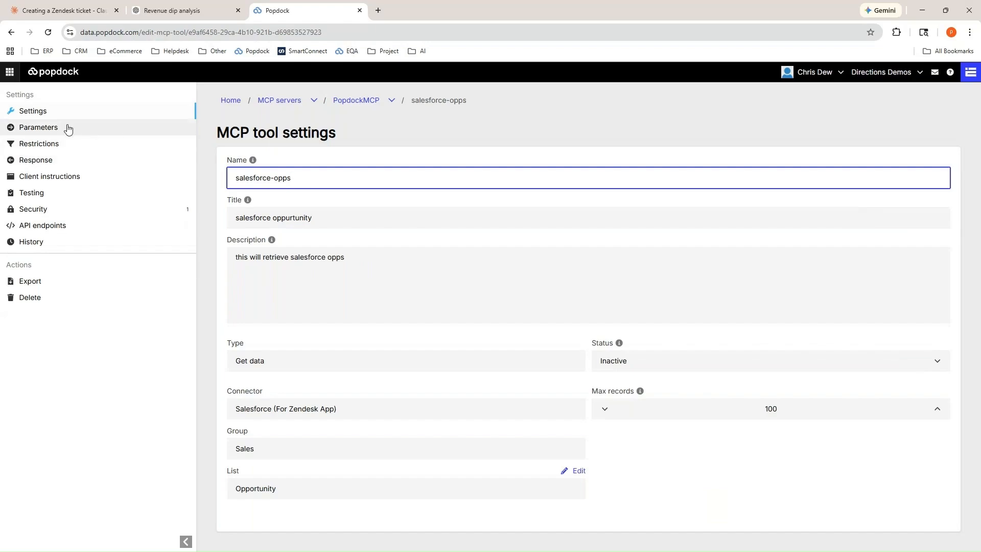
Add the Account Name field to the salesforce-opps tool's response.
click(42, 161)
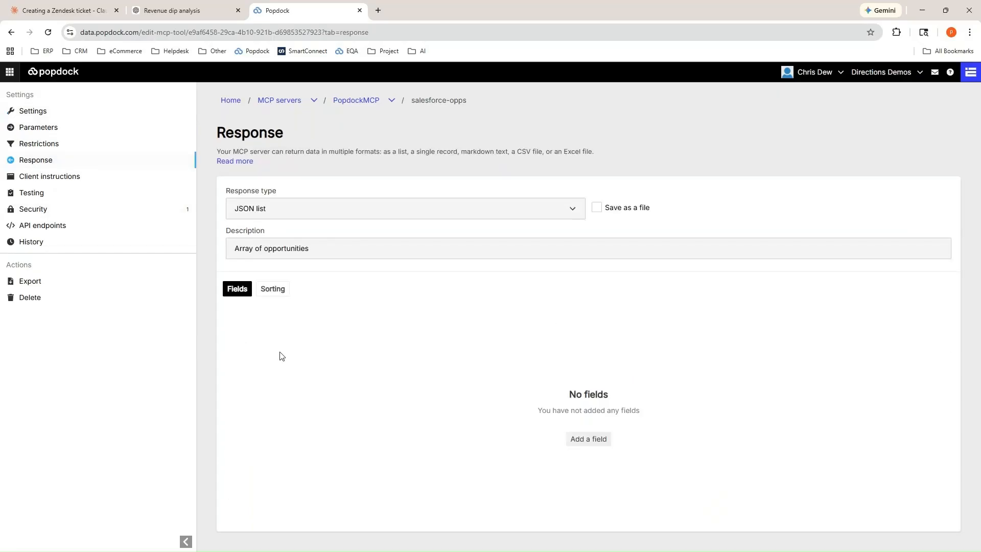
click(578, 440)
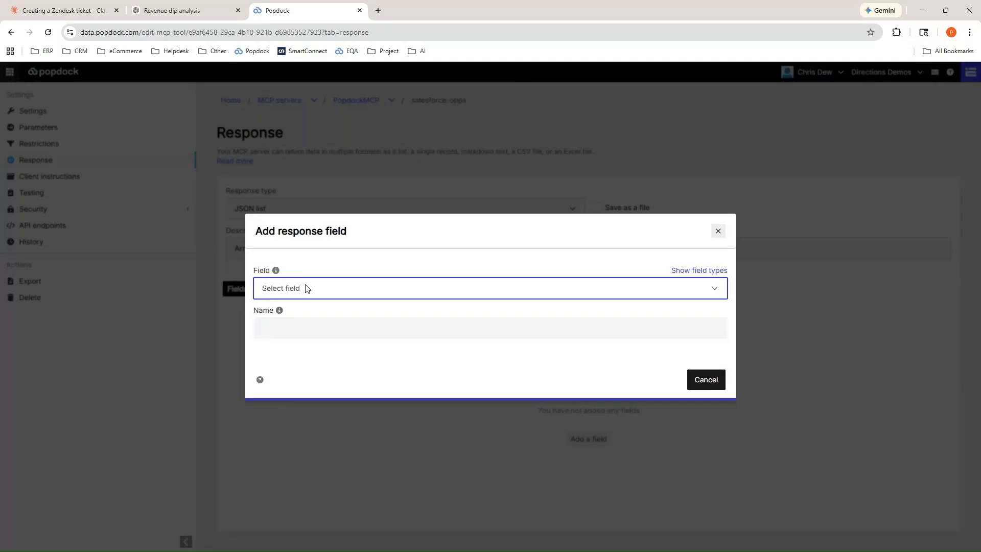
click(307, 288)
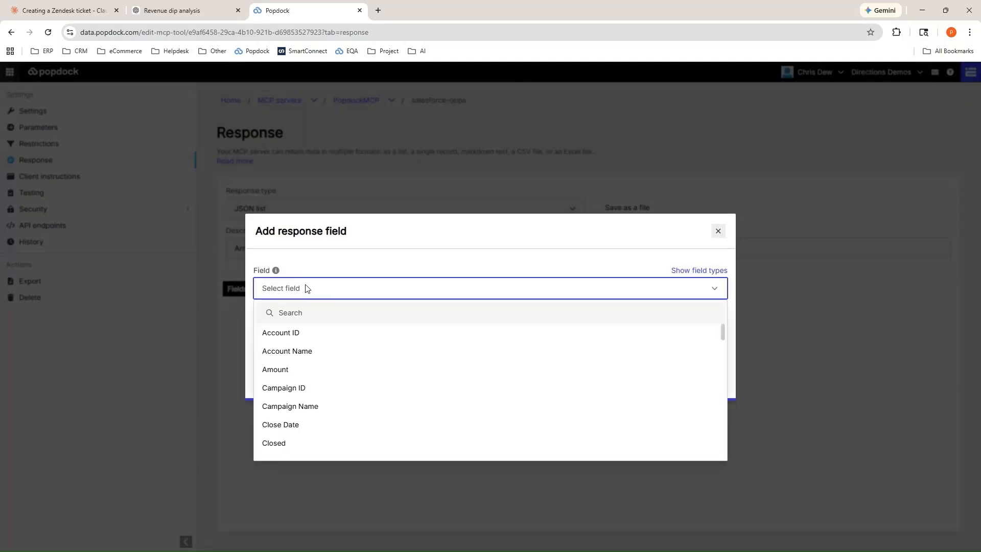
click(313, 350)
click(659, 381)
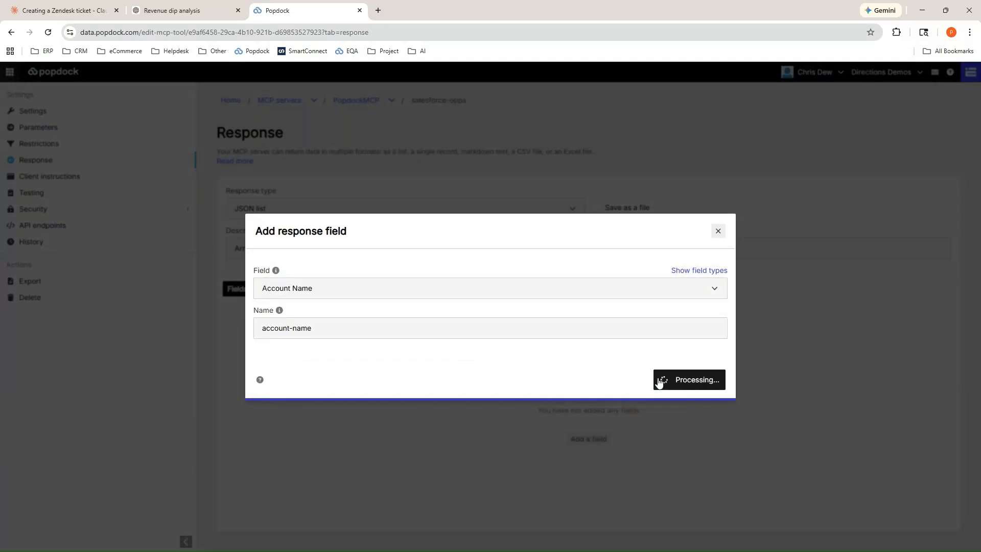
Add the Account ID field to the tool's response.
click(930, 134)
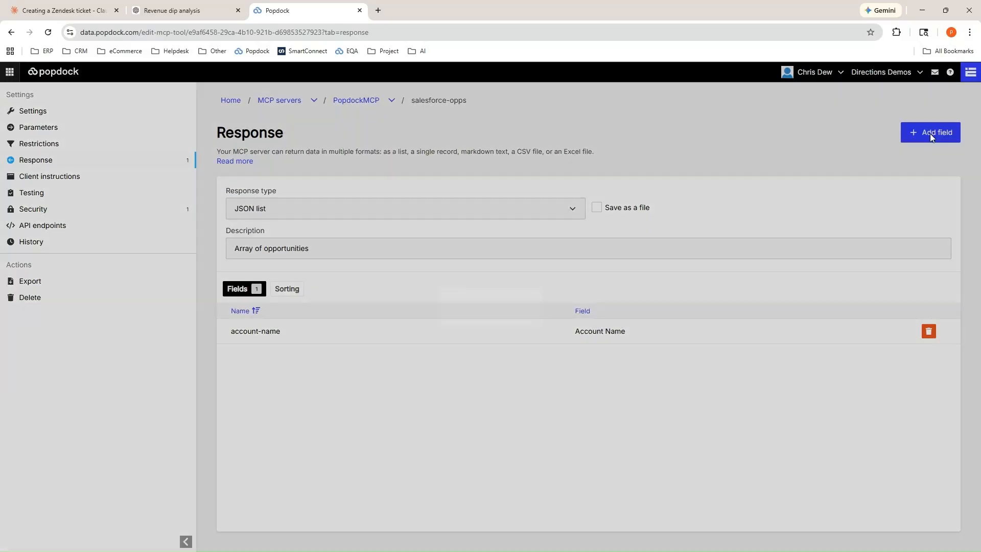
click(346, 291)
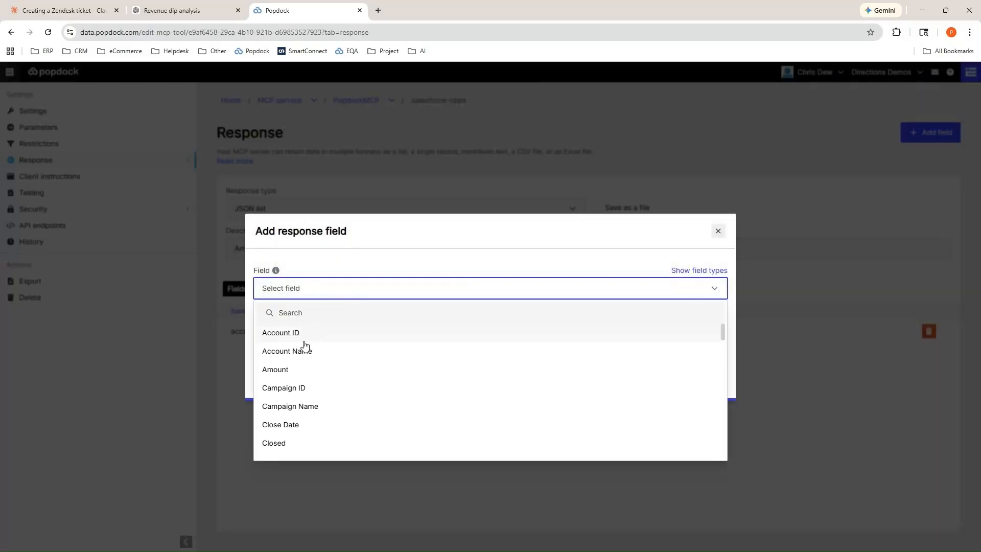
click(299, 337)
click(652, 382)
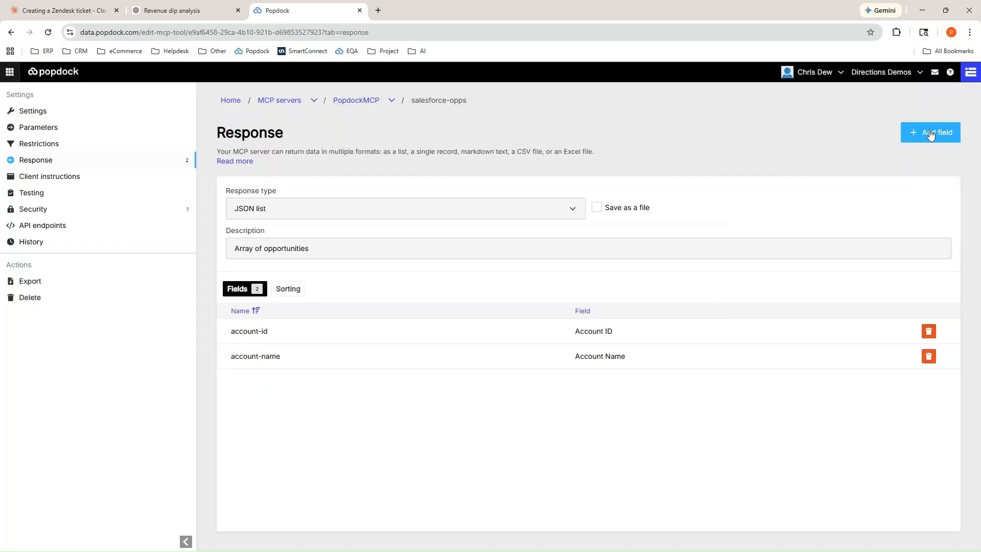
Add the Opportunity ID field to the salesforce-opps tool's response.
click(930, 134)
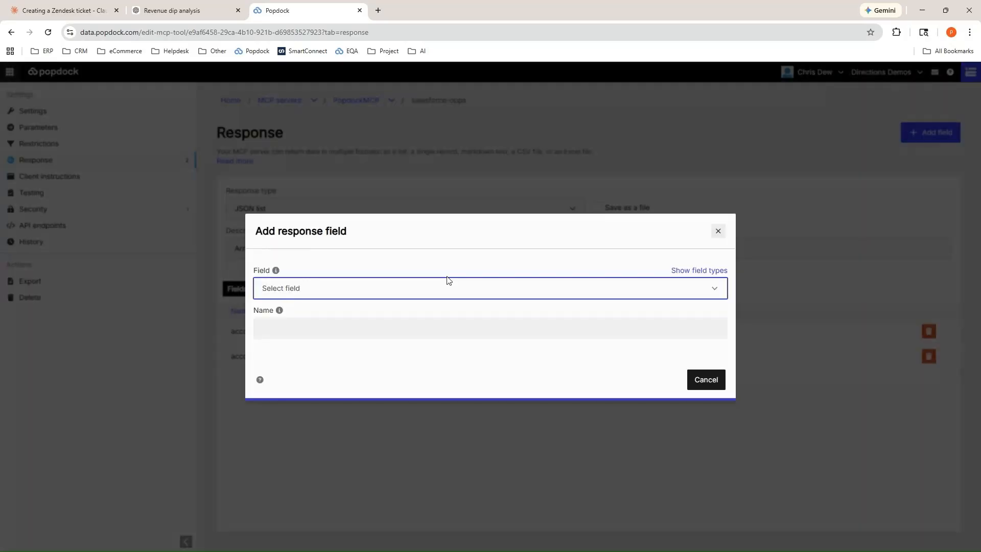
click(310, 291)
scroll(411, 373, down, 1)
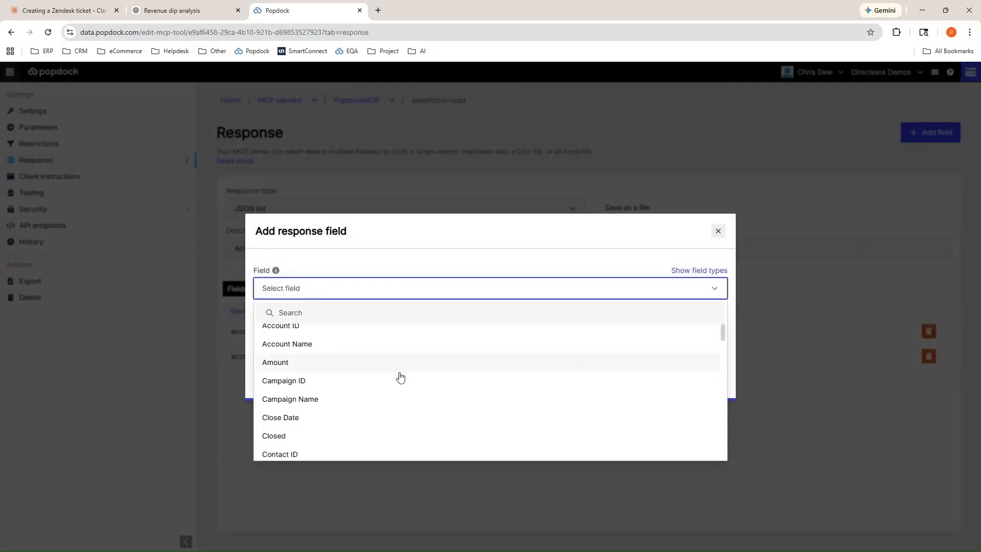
scroll(405, 377, down, 1)
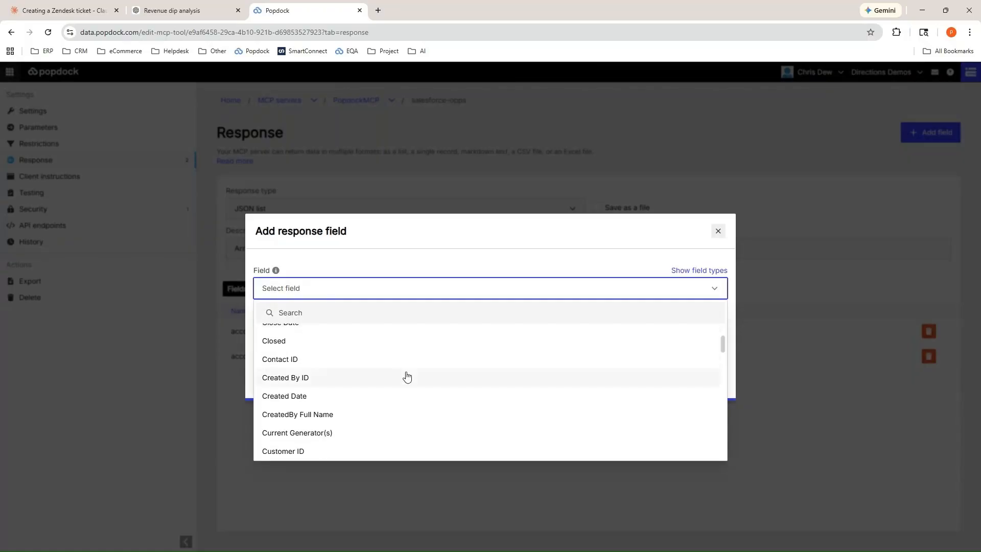
scroll(401, 381, down, 6)
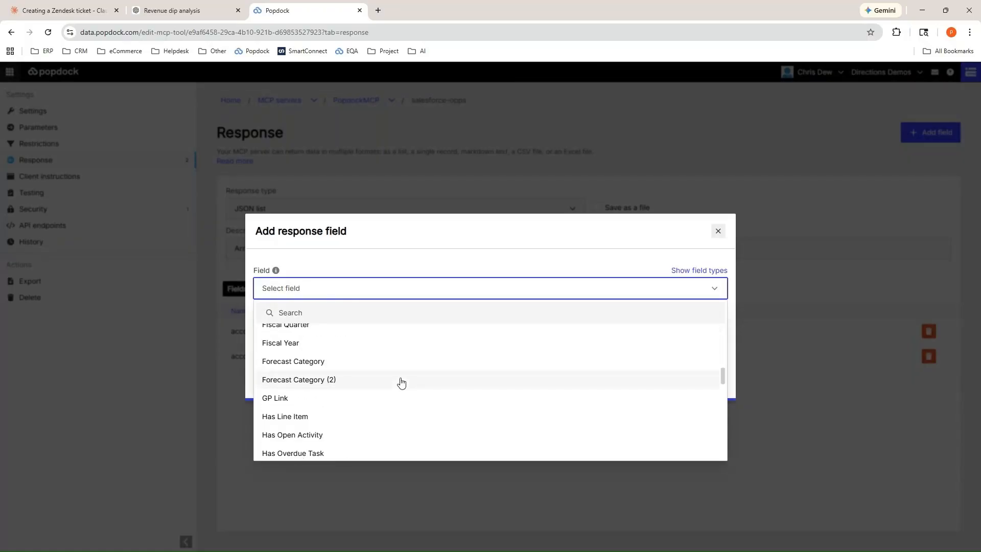
scroll(401, 386, down, 2)
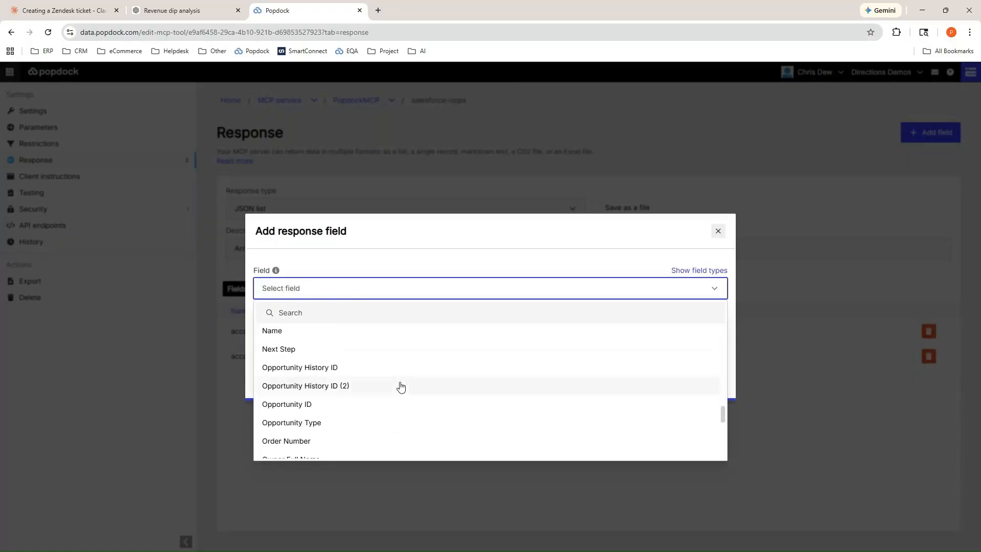
click(311, 405)
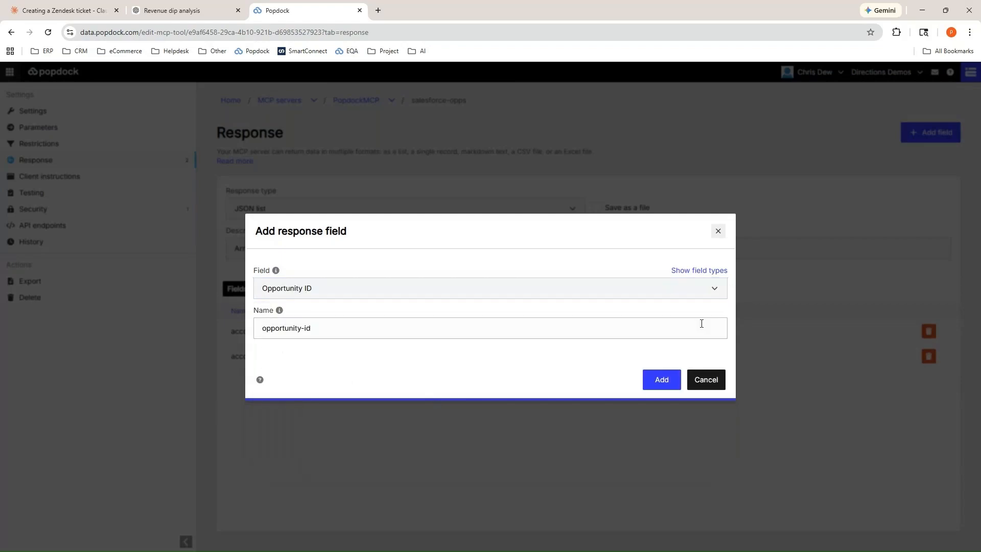
click(665, 383)
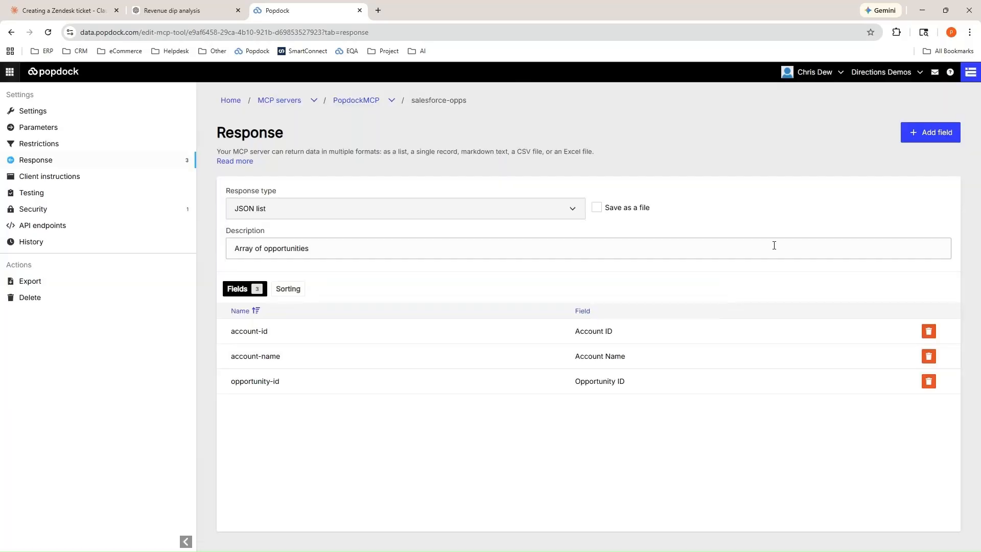
Find the opportunity-related fields and add Opportunity Type to the tool's response.
click(934, 132)
click(345, 292)
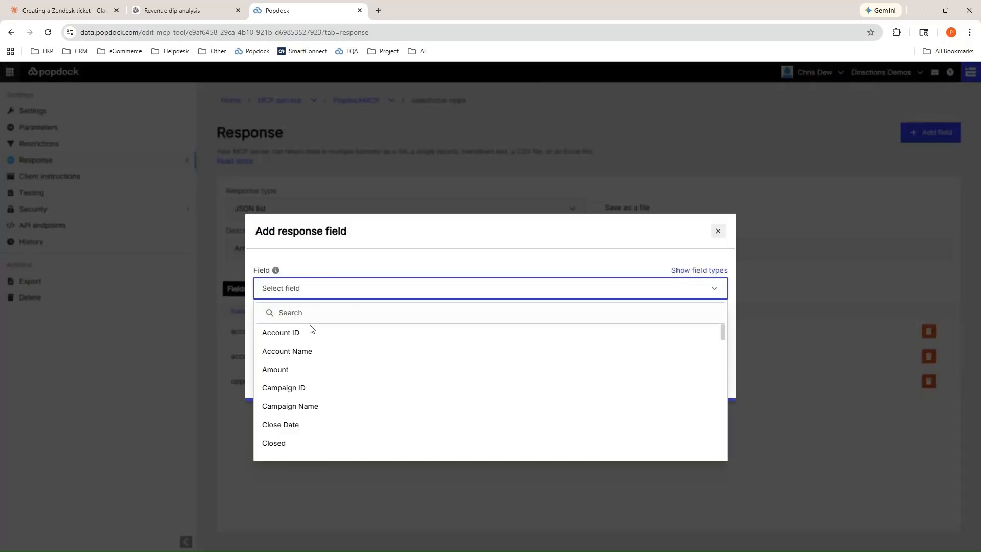
click(308, 312)
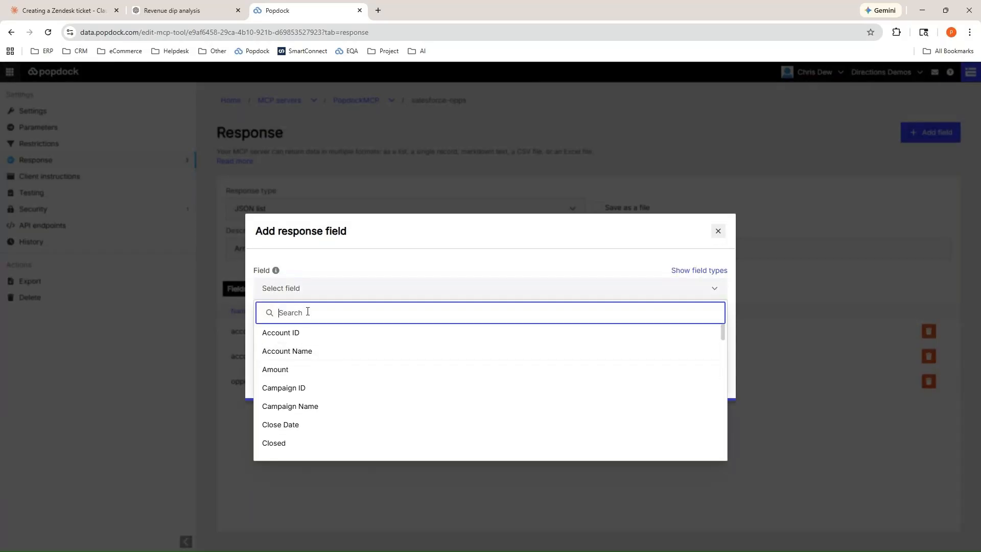
text(opp)
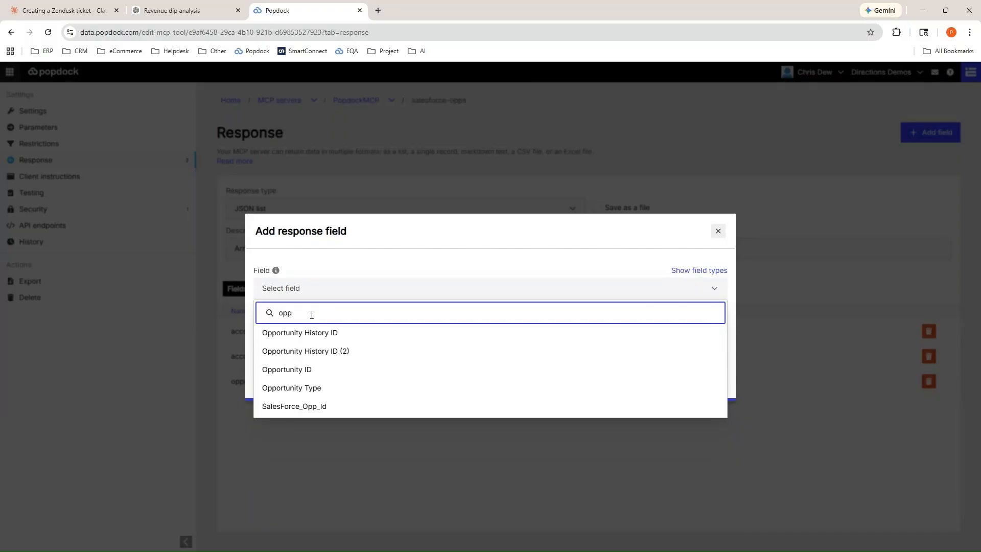
click(314, 388)
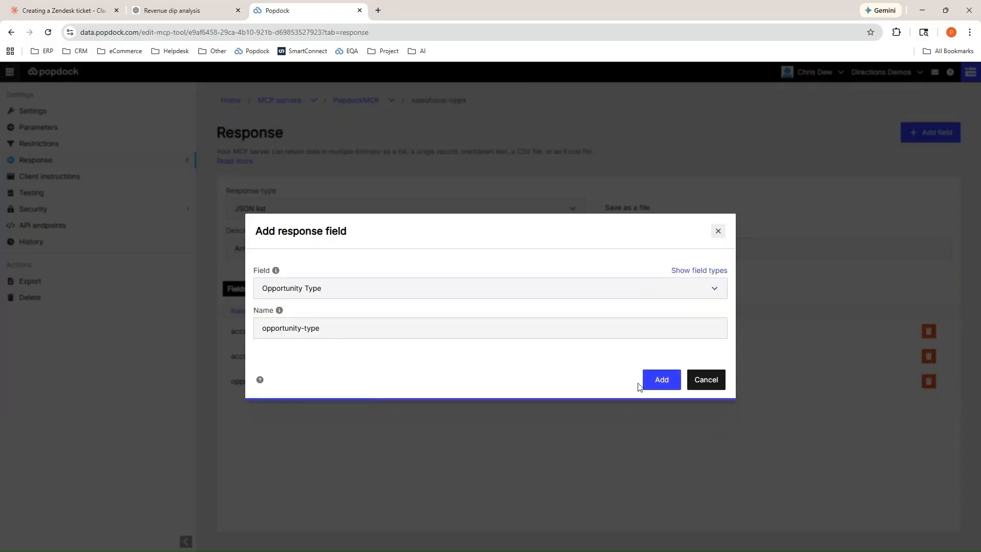
click(658, 383)
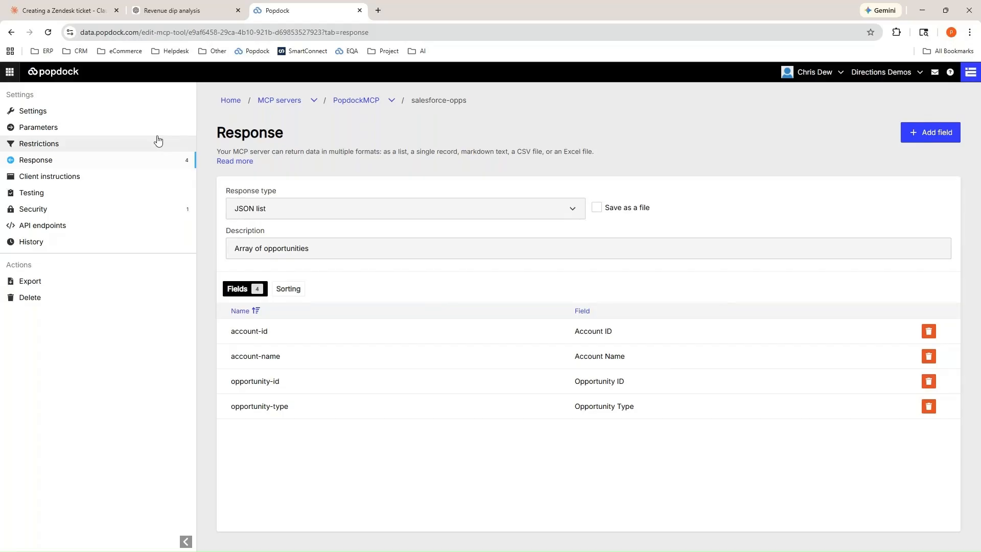
Set the salesforce-opps tool's status to Active in its settings.
click(55, 116)
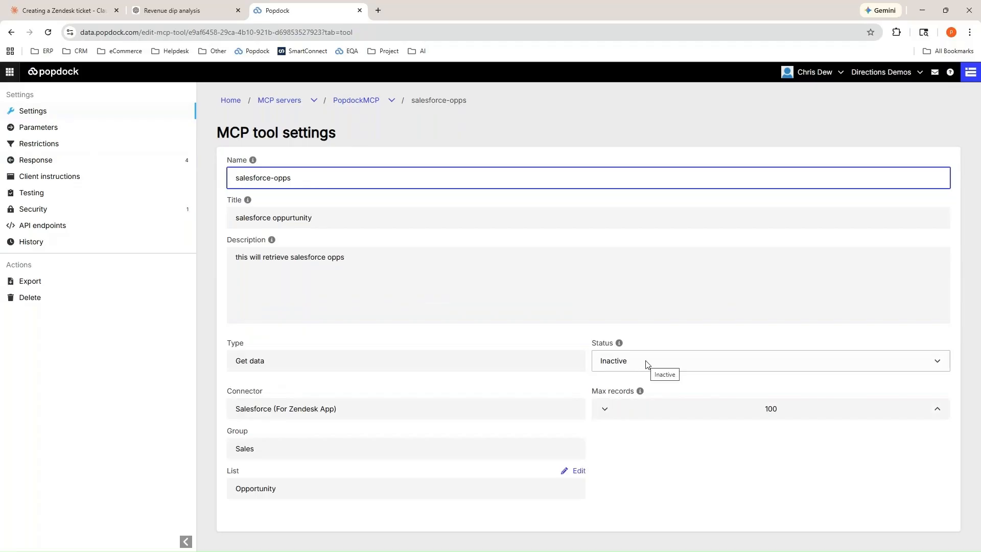
click(647, 363)
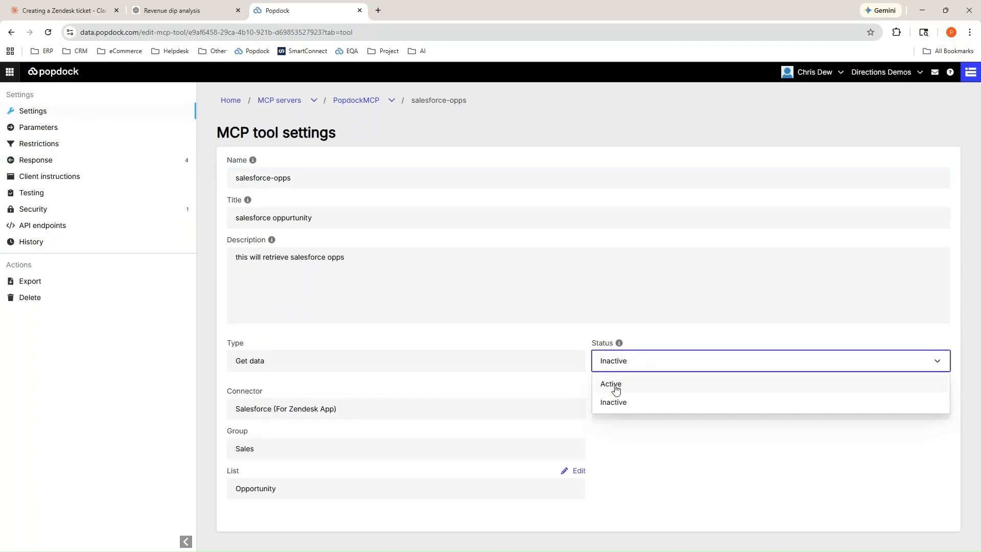
click(616, 389)
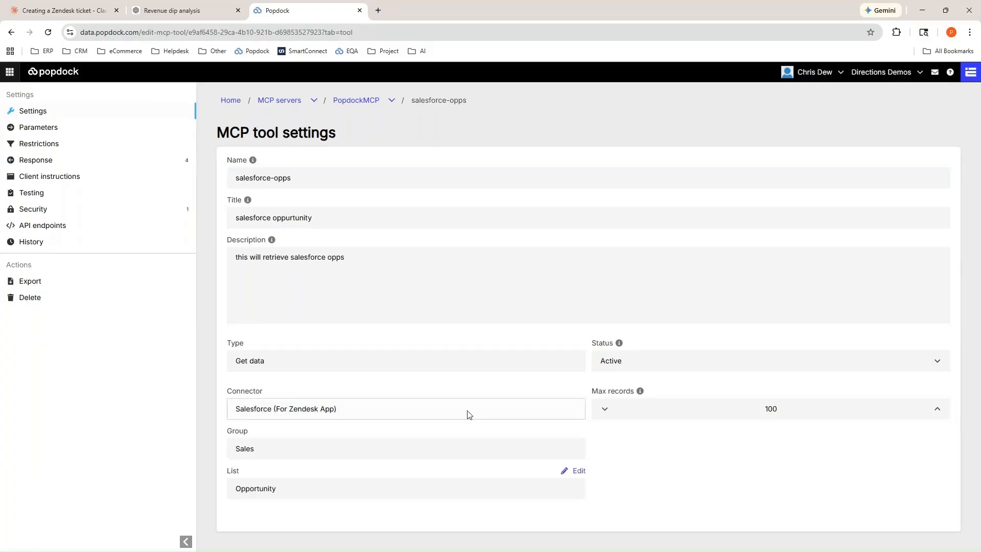
Switch to Claude and send "get me a list of salesforce opps" in a new chat.
click(72, 11)
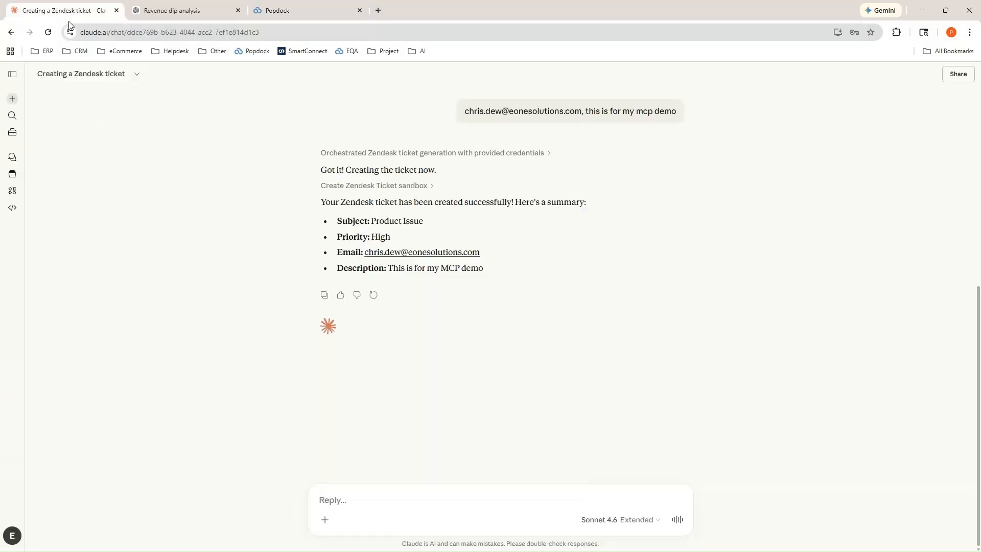
click(13, 102)
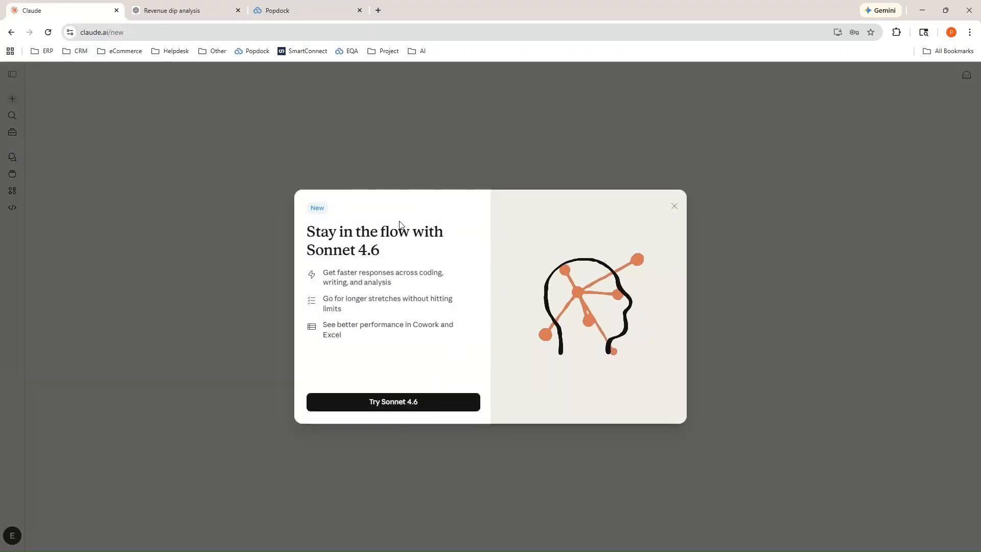
click(674, 207)
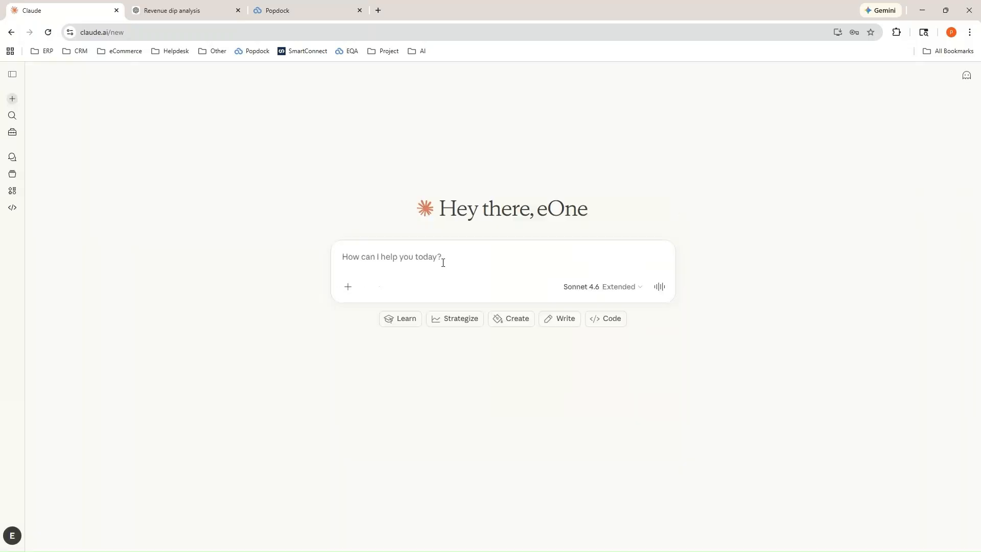
click(370, 254)
text(get)
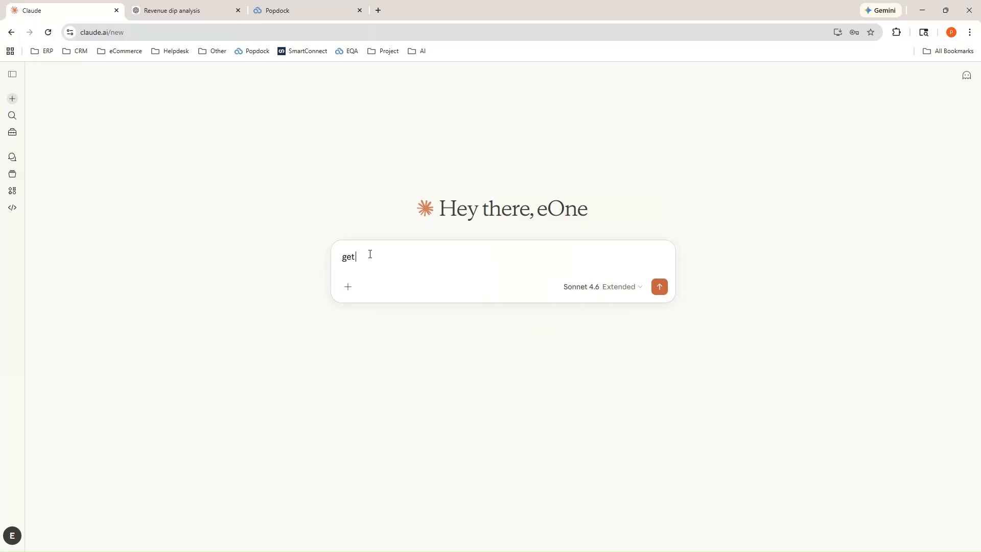
text( me a list of salesforce opps)
key(Return)
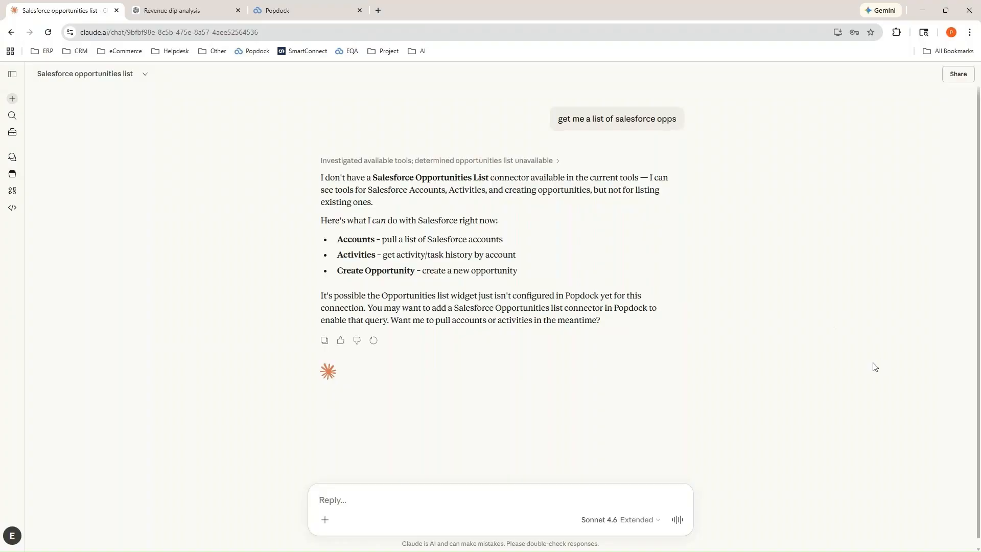
Reload Claude, send "get me a list of salesforce opps" in another new chat, and always allow the salesforce oppurtunity tool.
click(48, 32)
click(13, 98)
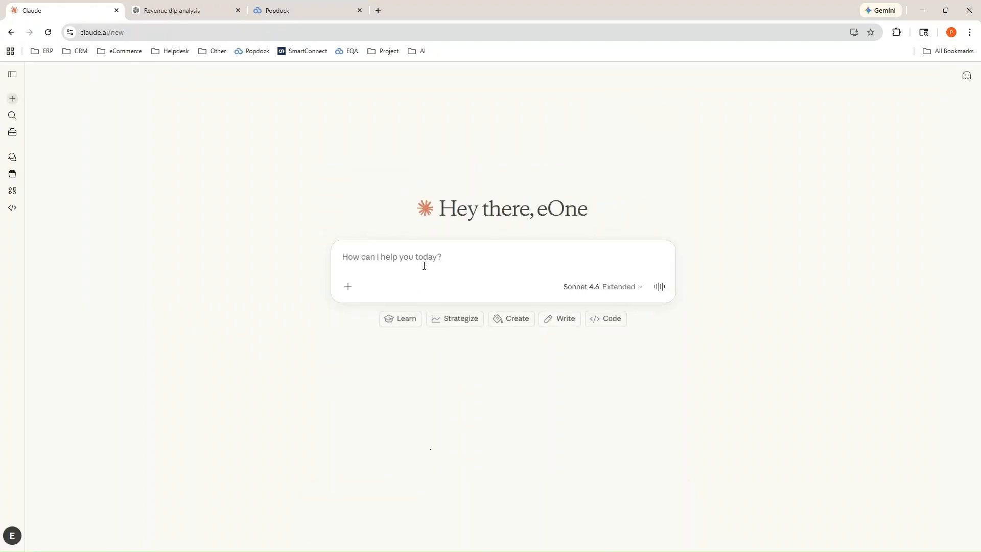
text(get me a li)
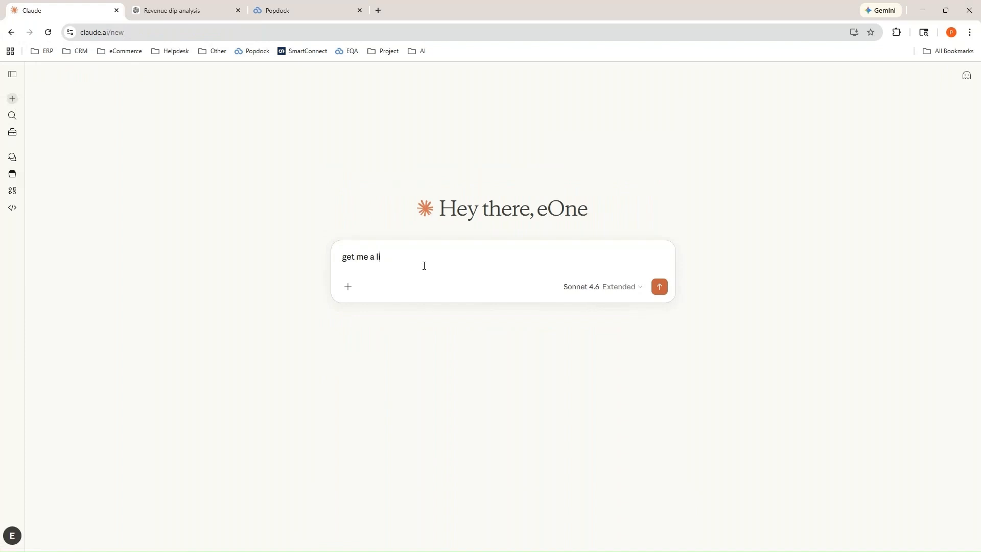
text(st of salesforce opps)
key(Return)
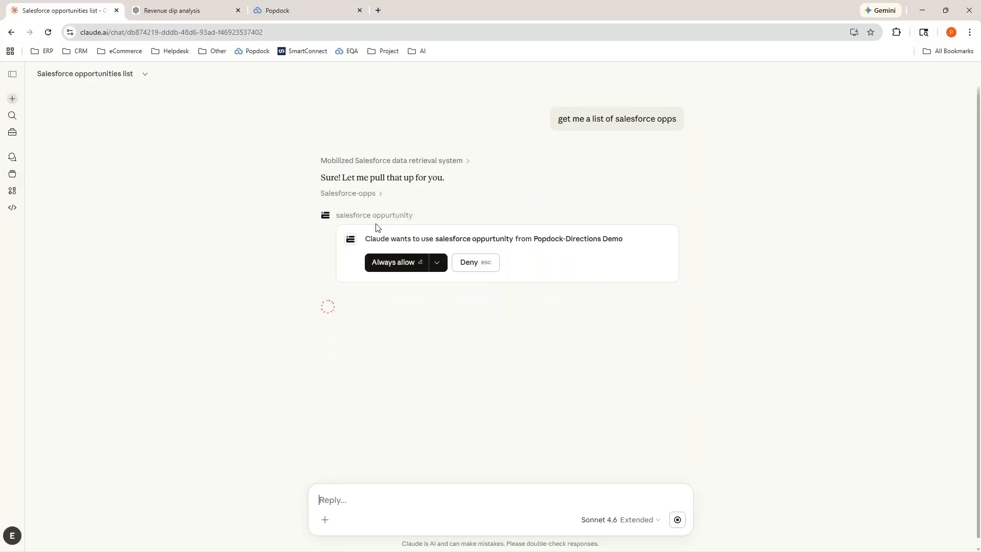
click(383, 262)
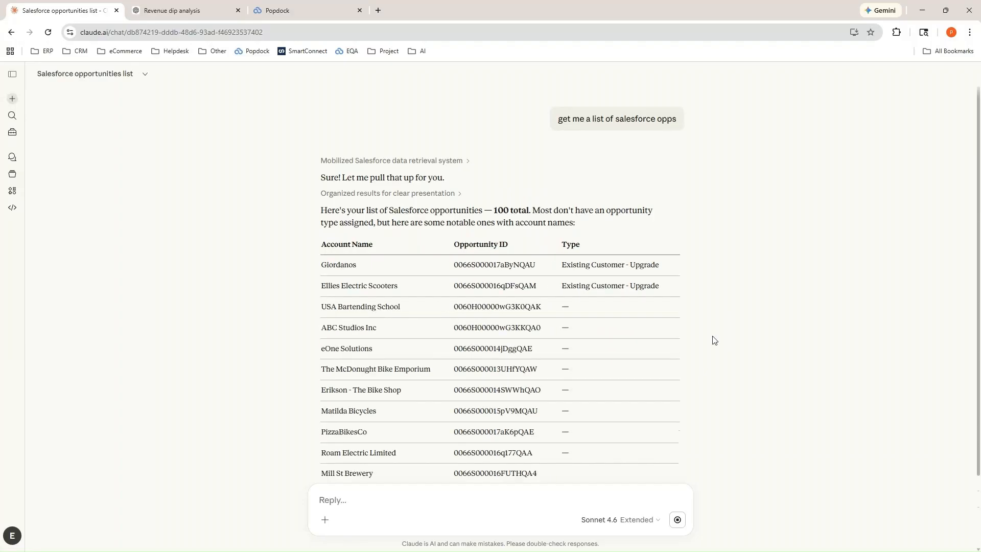
Send "create a zendesk ticket" in a new chat and answer with subject Product Issue and priority urgent.
click(12, 100)
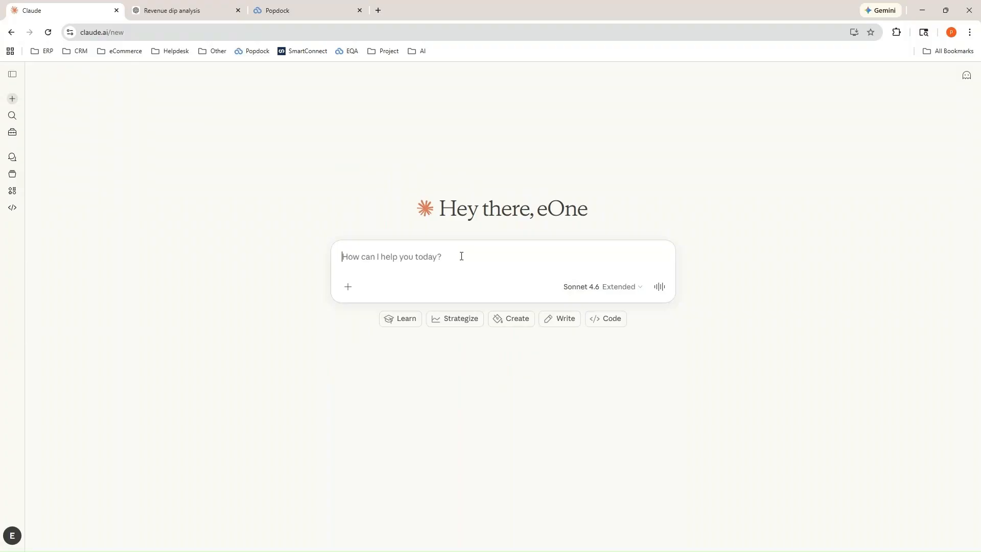
text(c)
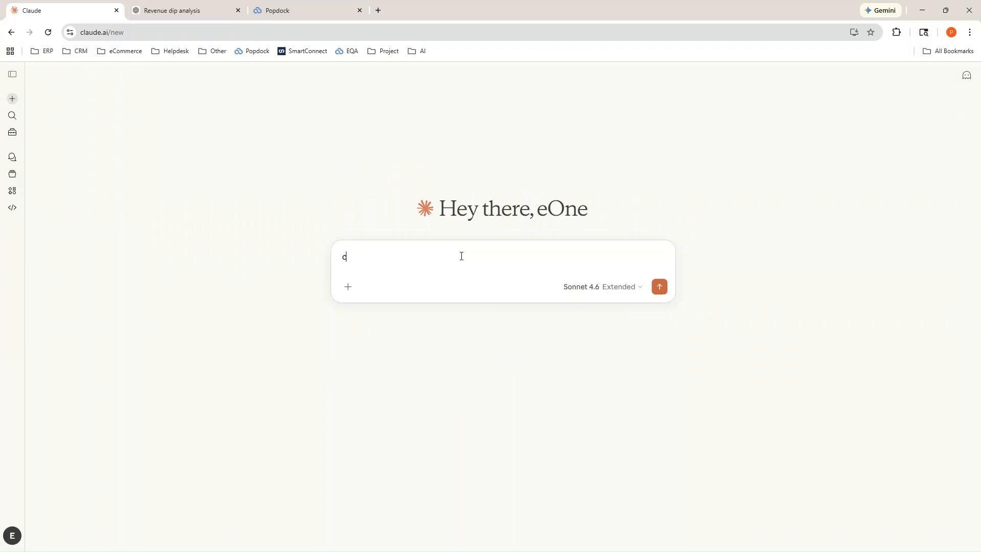
text(reate a zendesk ticket)
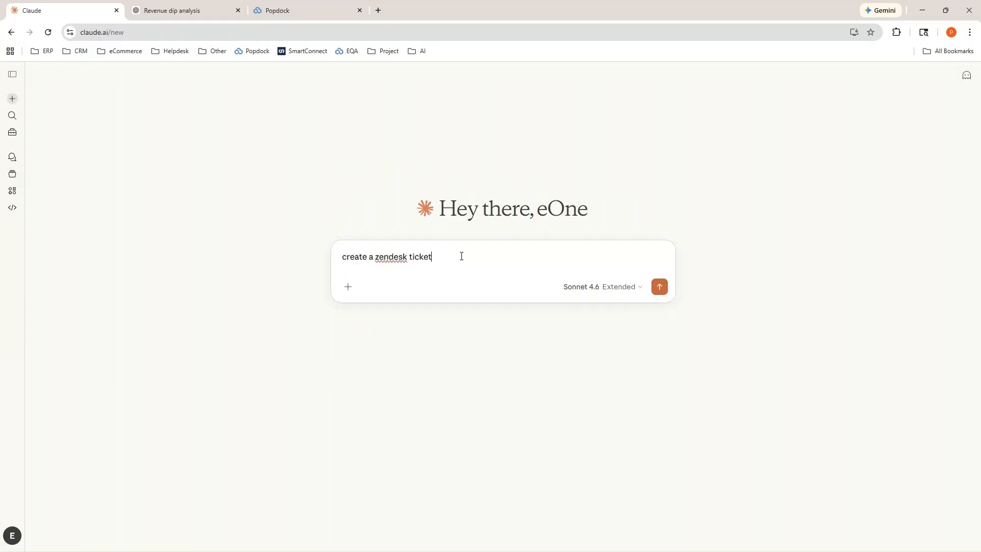
key(Return)
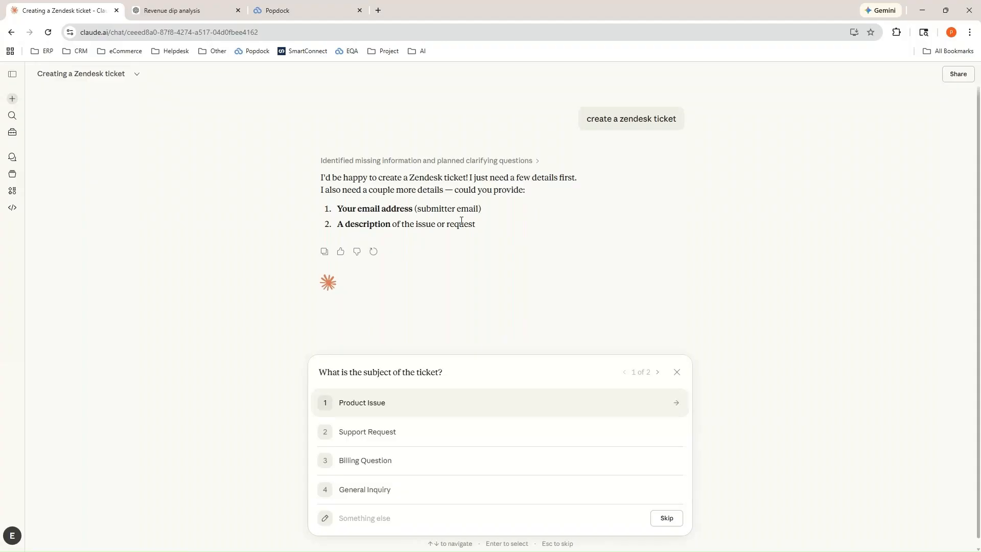
click(376, 406)
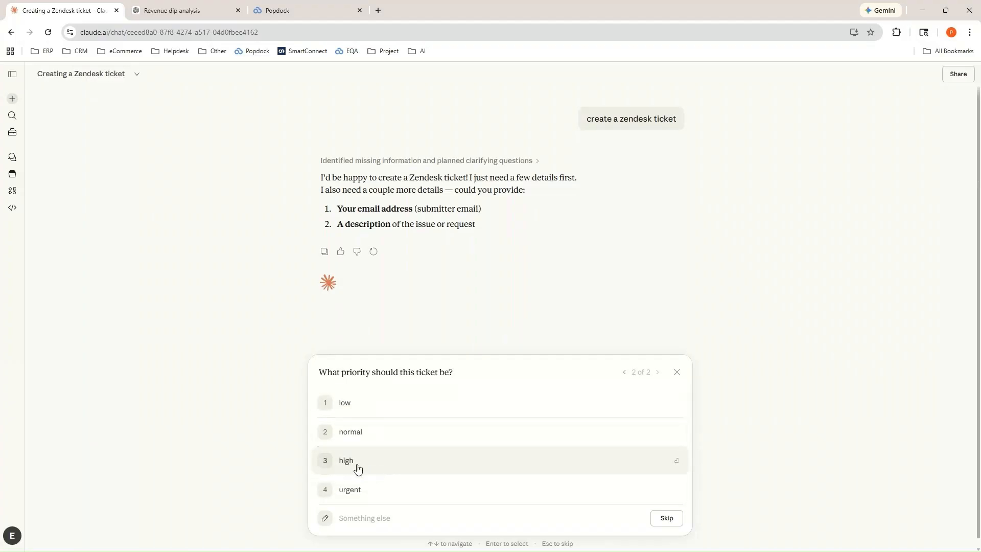
click(357, 491)
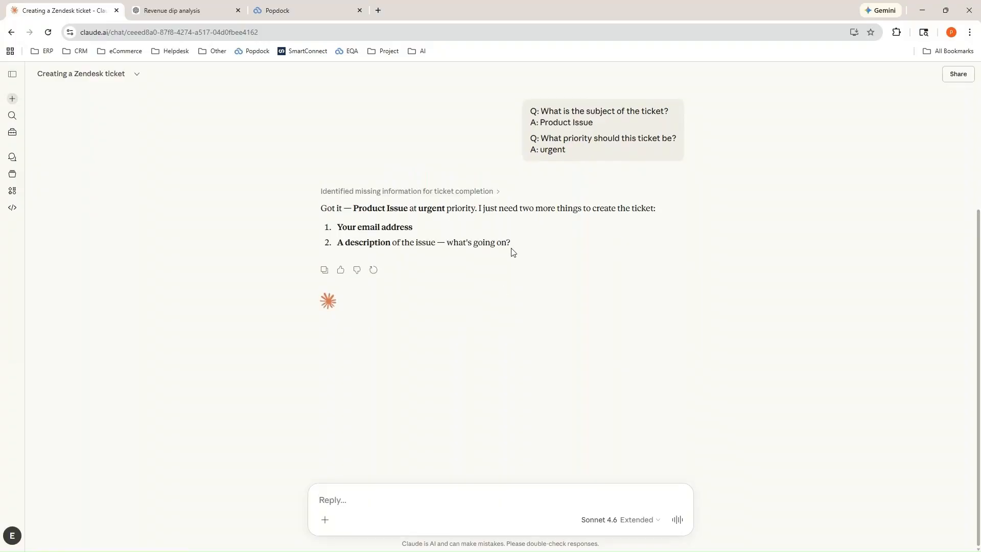
Reply with the submitter's email address and the description "this is a description for the MCP demo".
click(363, 502)
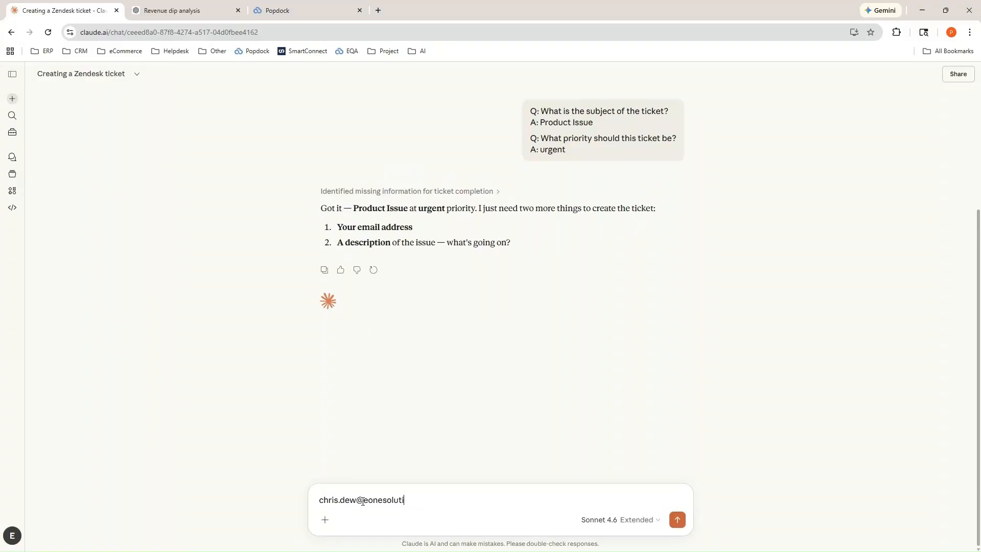
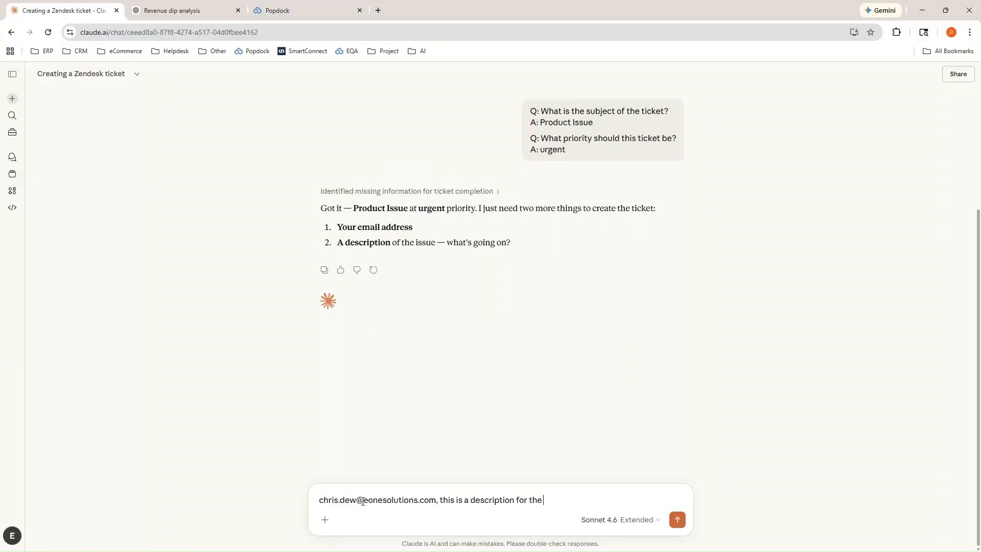
text(MCP demo)
click(678, 520)
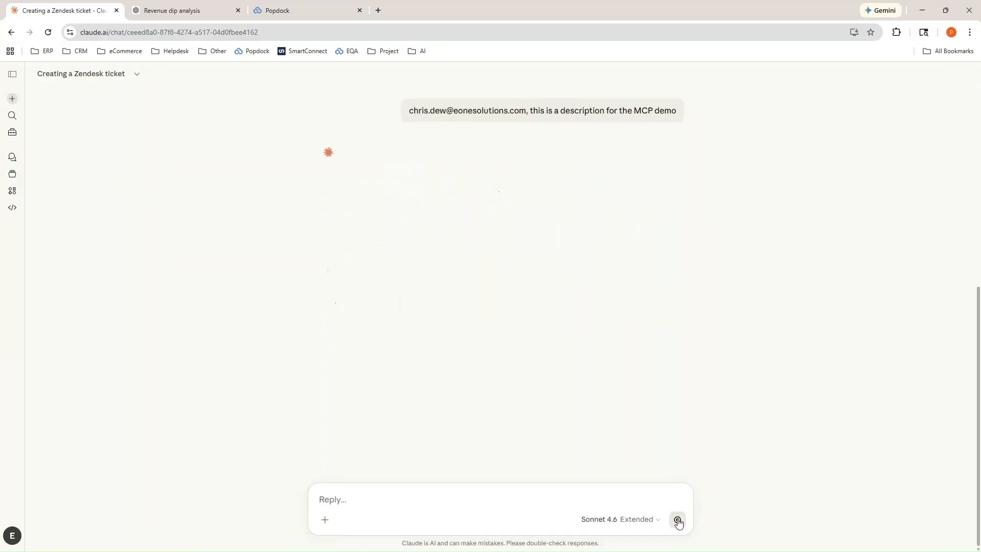